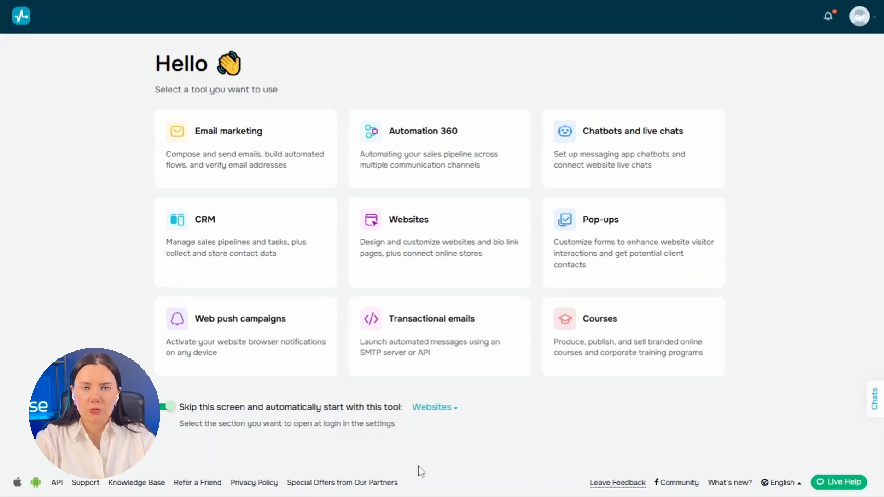
Step: Set Email marketing as the tool that opens automatically at login
click(423, 416)
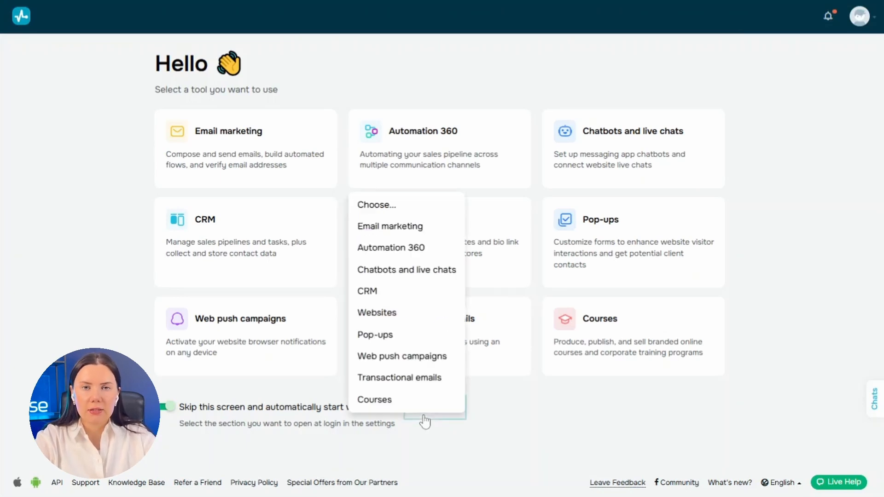
click(433, 225)
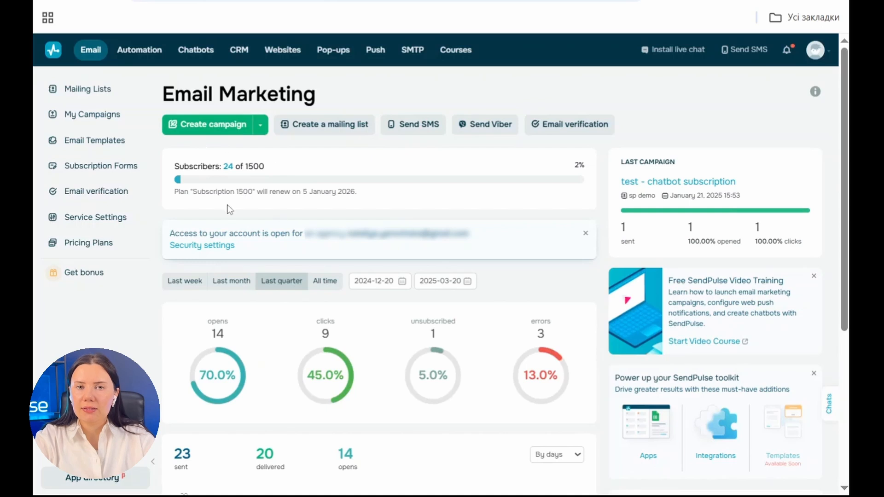
Step: Review the email marketing dashboard statistics and open Service Settings
scroll(256, 166, down, 3)
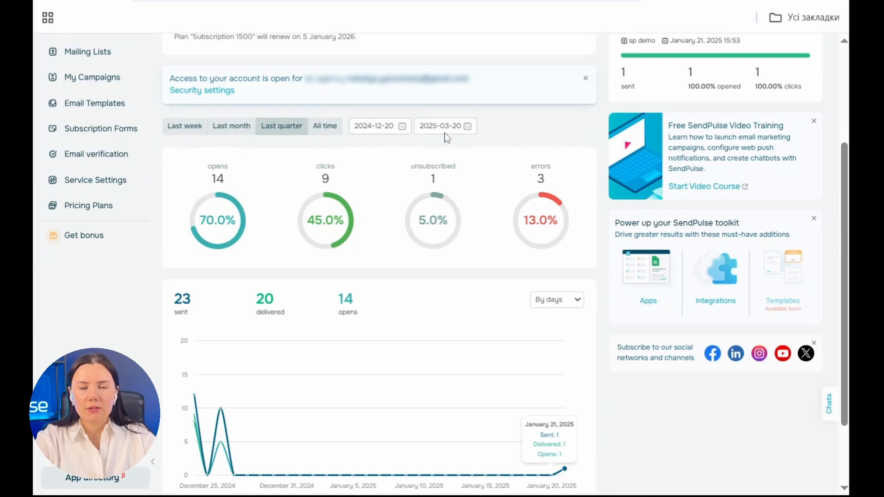
scroll(391, 137, down, 2)
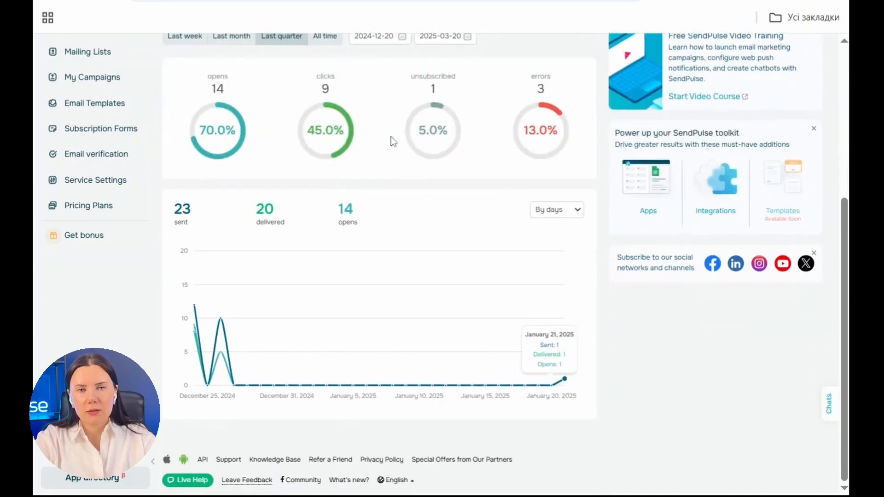
scroll(400, 184, up, 5)
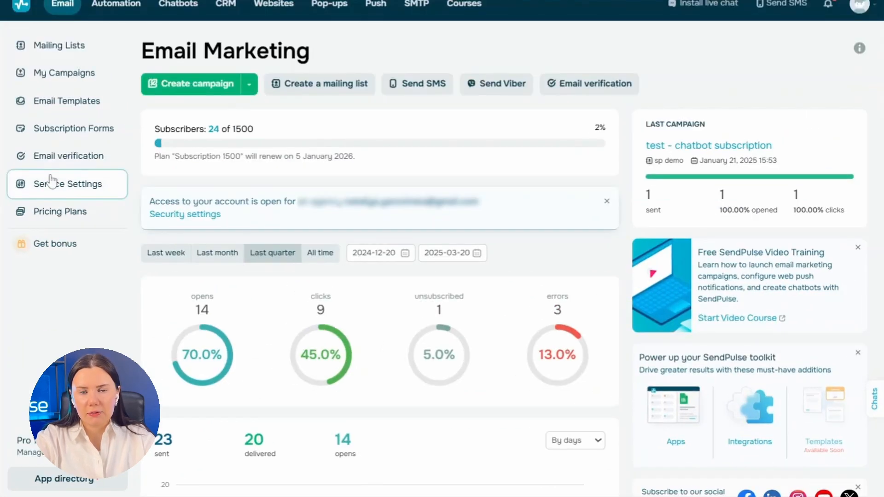
click(52, 183)
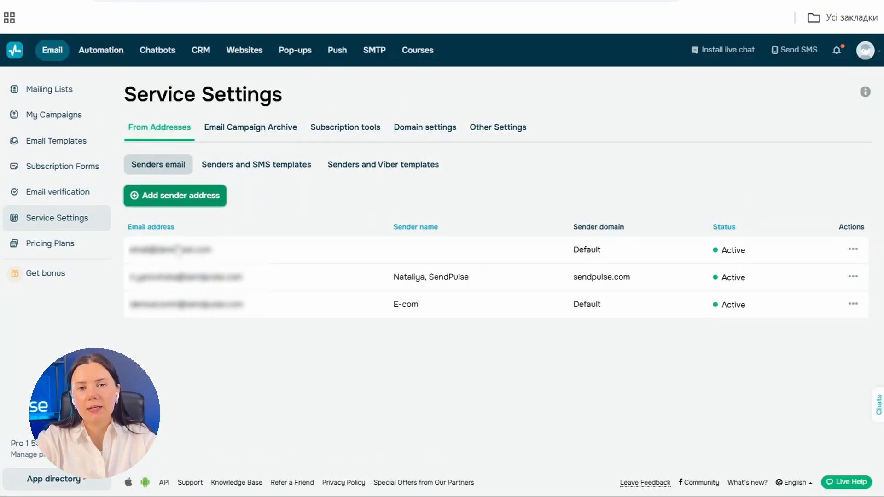
Step: Open the form for adding a new sender address and close it without adding one
click(201, 203)
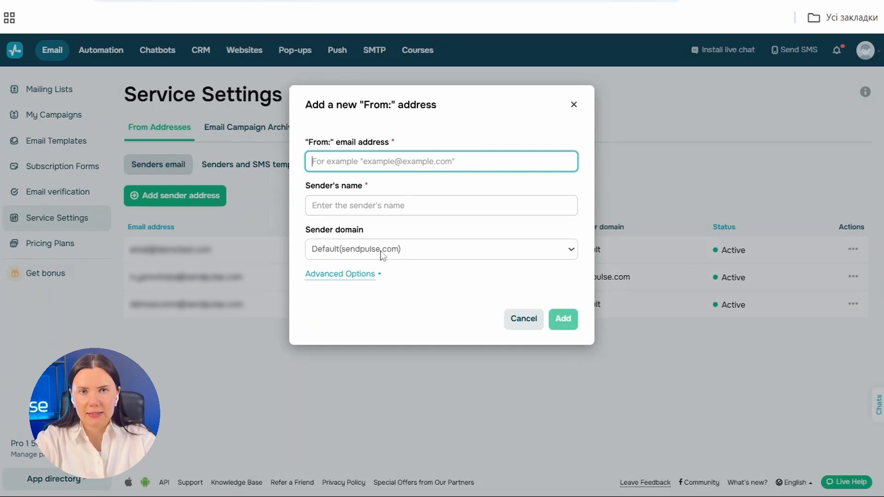
click(574, 104)
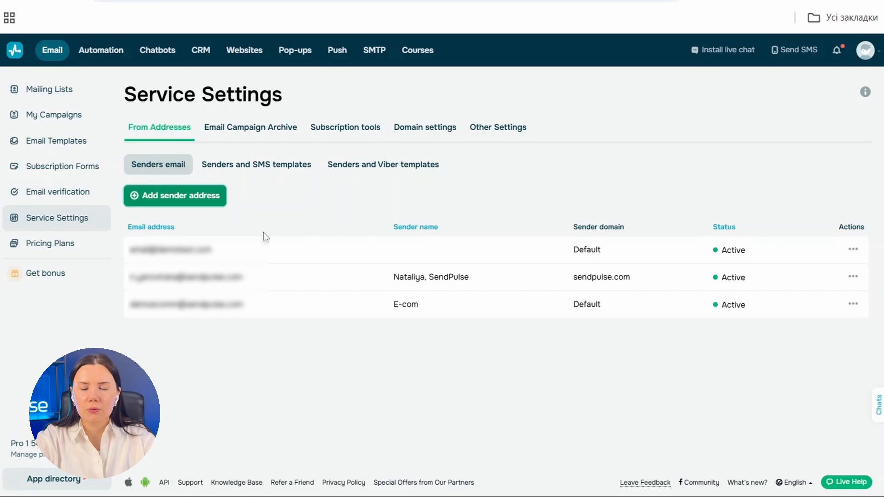
Step: Open Domain settings and view the DKIM and SPF records for domain.com.ua, then close the dialog
click(445, 139)
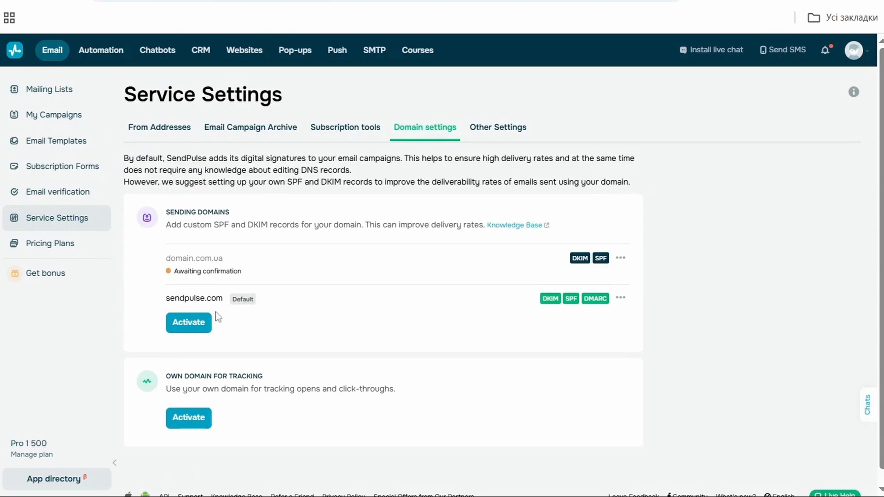
click(621, 259)
click(617, 279)
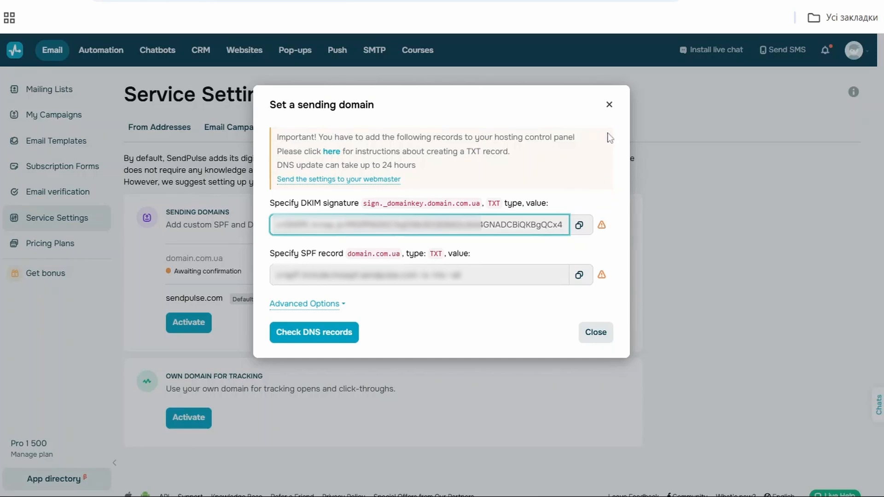
click(609, 104)
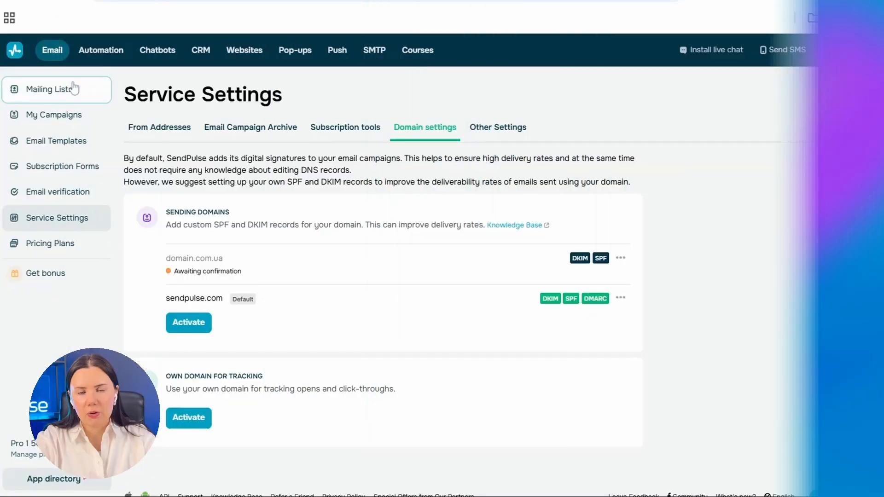
Step: Create a new mailing list named New List 4 from the Mailing Lists page
click(74, 88)
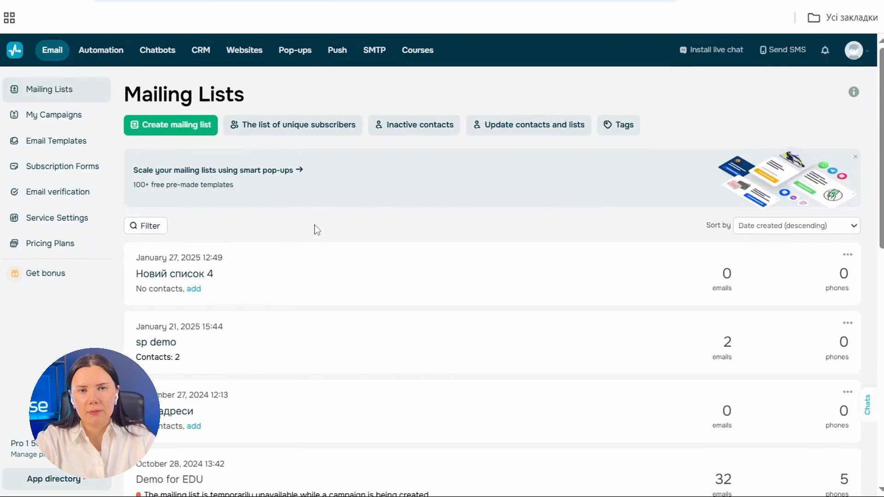
click(179, 128)
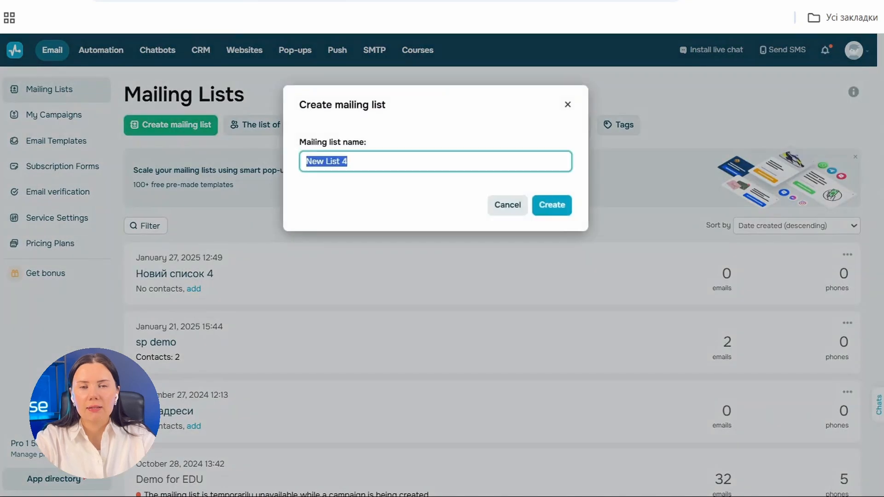
click(545, 205)
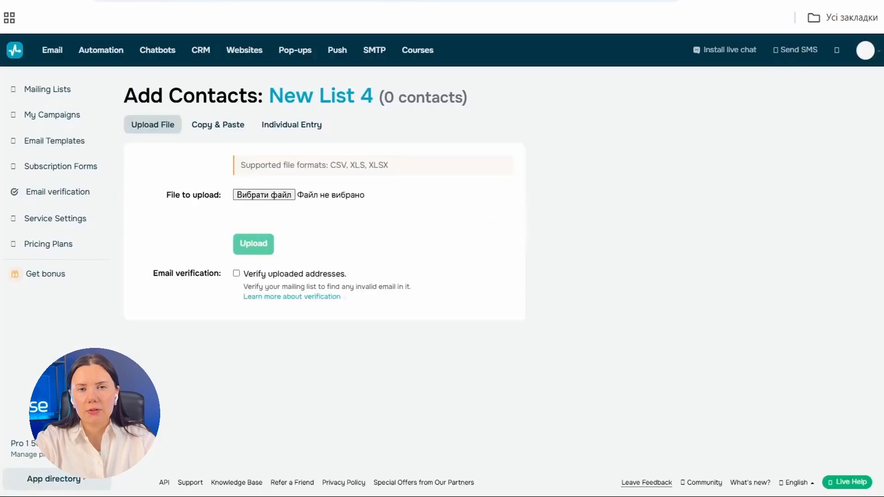
click(217, 124)
click(165, 128)
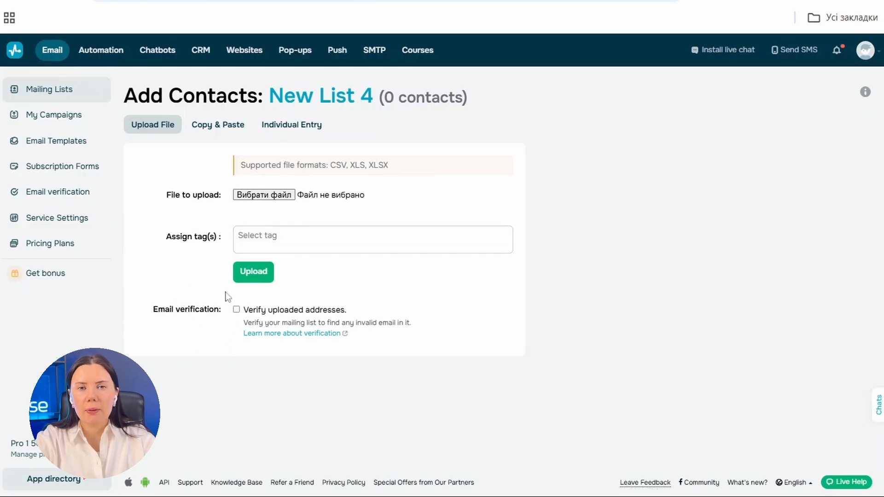
Step: Switch between the Copy & Paste and Individual Entry methods for adding contacts
click(243, 129)
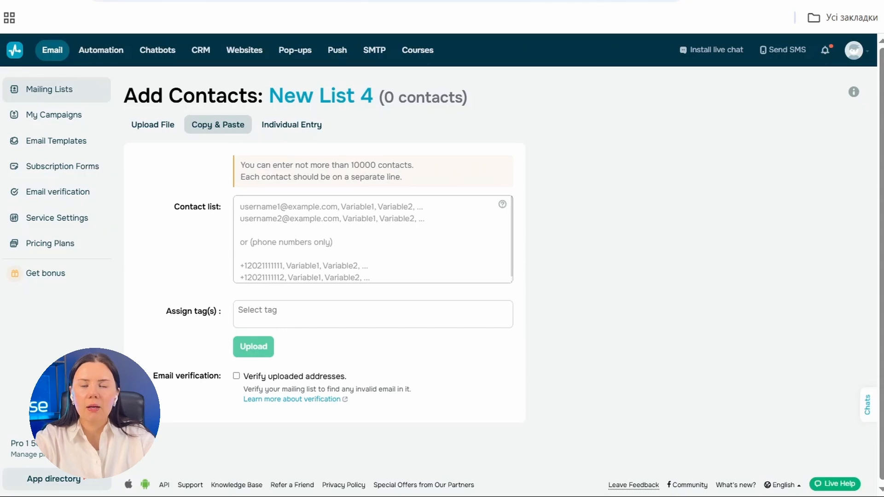
click(307, 128)
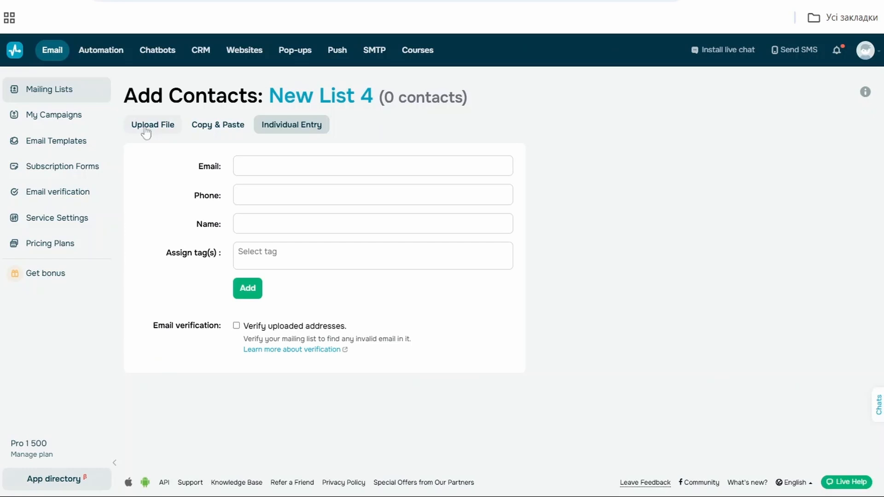
Step: Return to the mailing lists and open the Demo for EDU list
click(92, 95)
scroll(296, 306, down, 4)
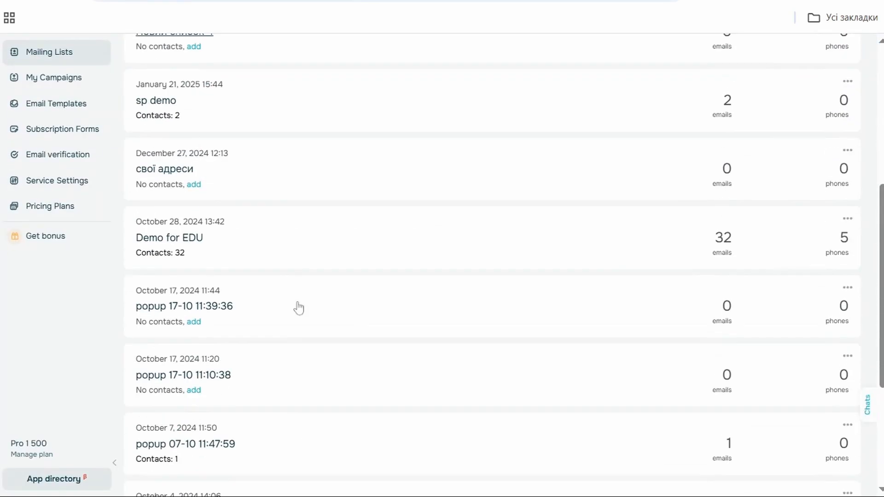
click(184, 244)
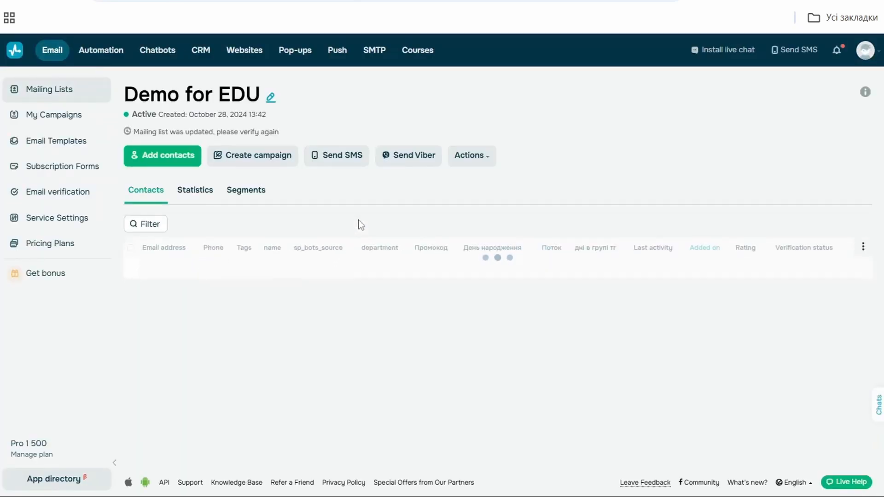
Step: Examine the Demo for EDU contacts table and the subscription status indicators beside each email
scroll(438, 292, down, 3)
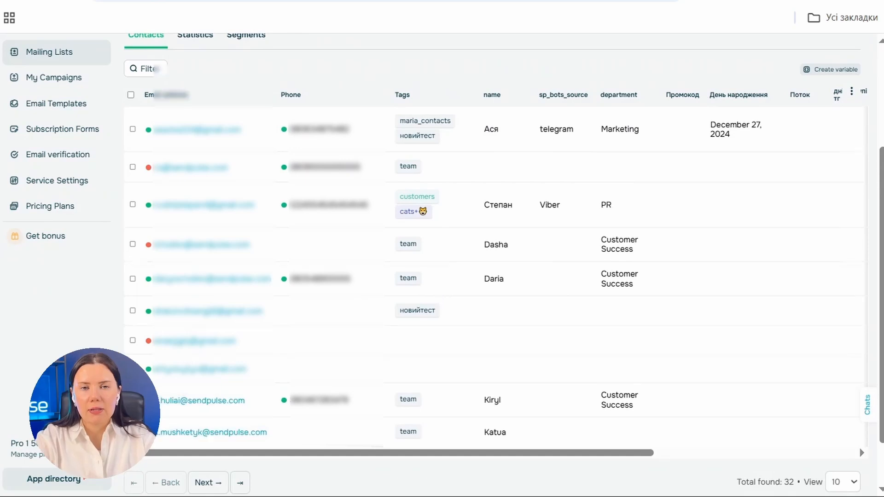
scroll(437, 292, down, 2)
mouse_move(148, 78)
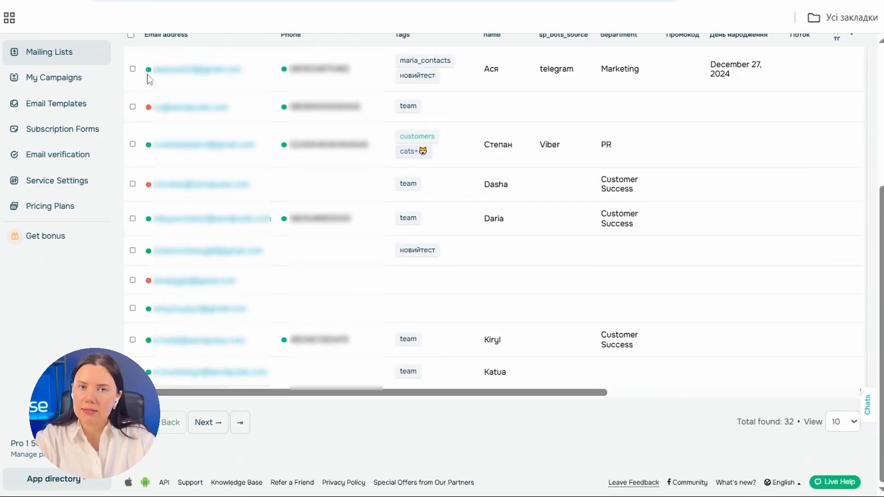
mouse_move(149, 108)
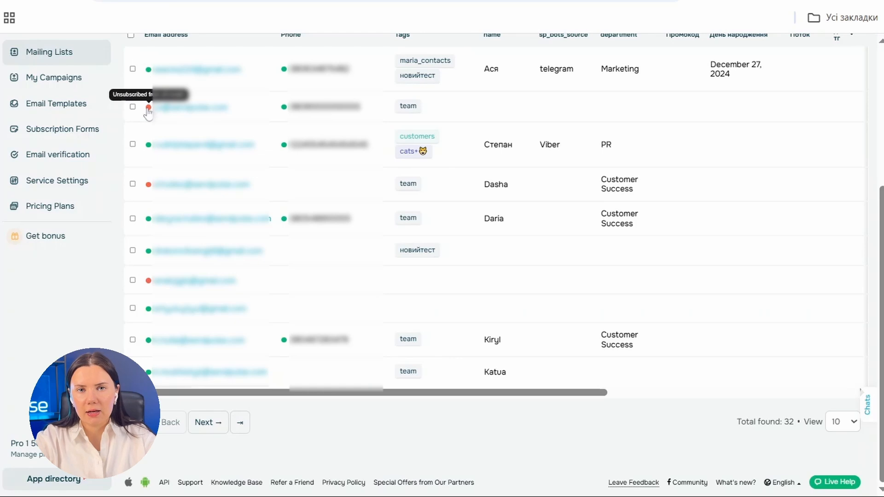
scroll(383, 166, up, 5)
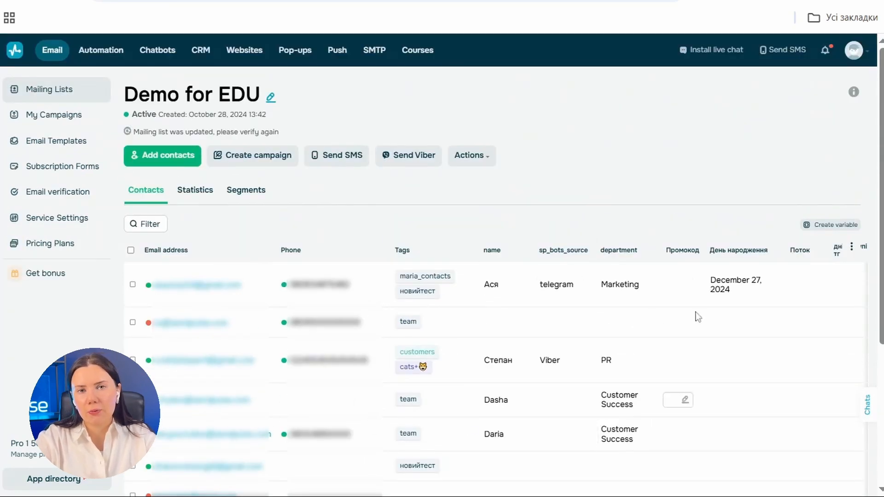
Step: Open the Create variable dialog, check the variable type options, and close it
click(835, 225)
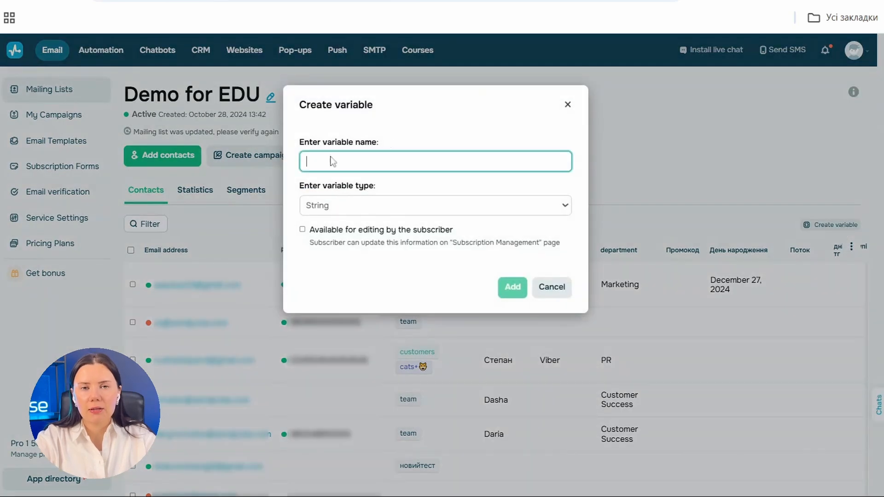
click(352, 206)
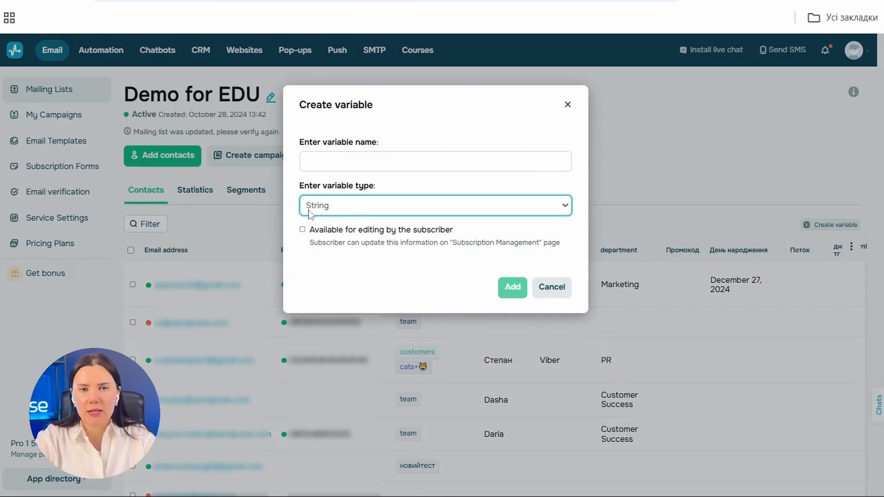
click(567, 105)
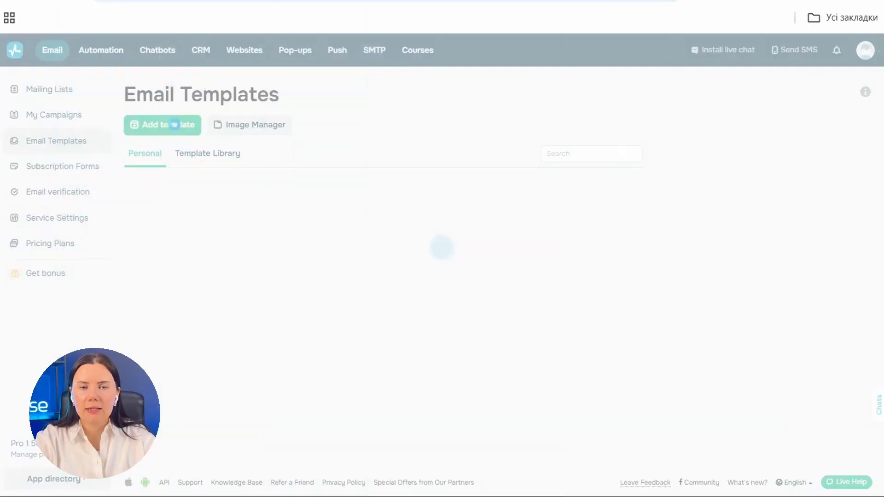
Step: Open the new template options and return to the Email Templates page
click(174, 125)
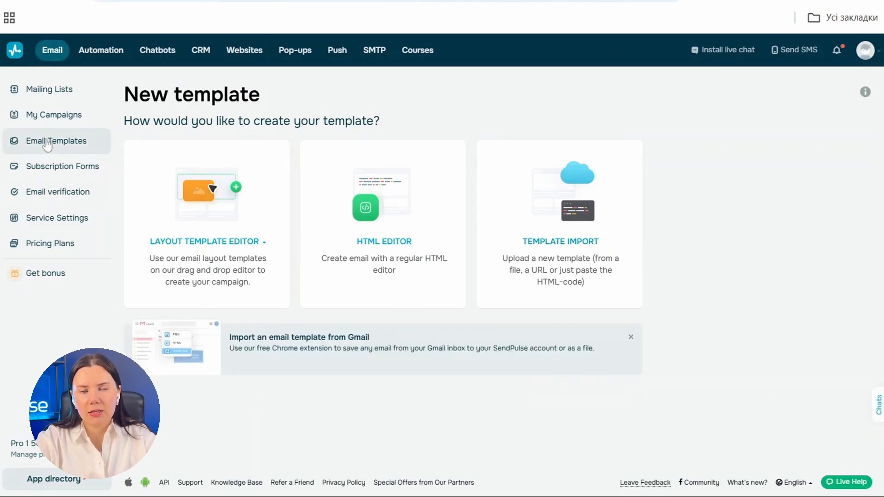
click(64, 141)
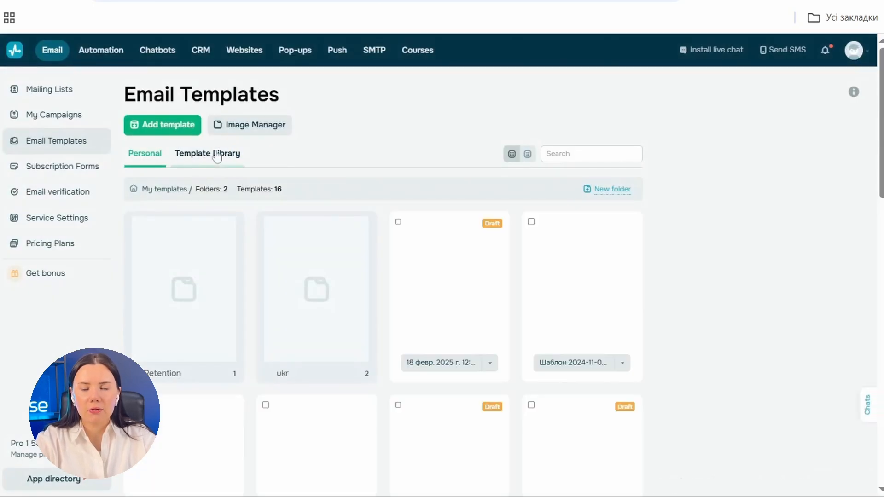
Step: Filter the Template Library by Education, preview a template, and open it for editing
click(198, 153)
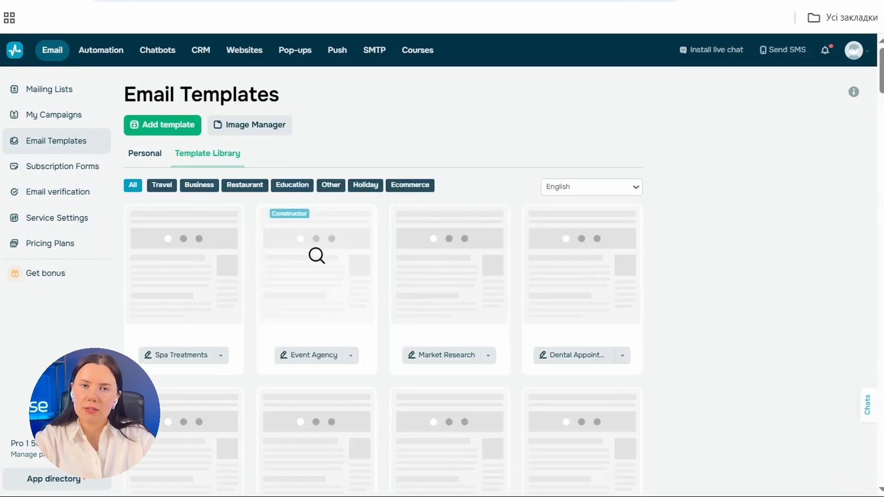
click(298, 185)
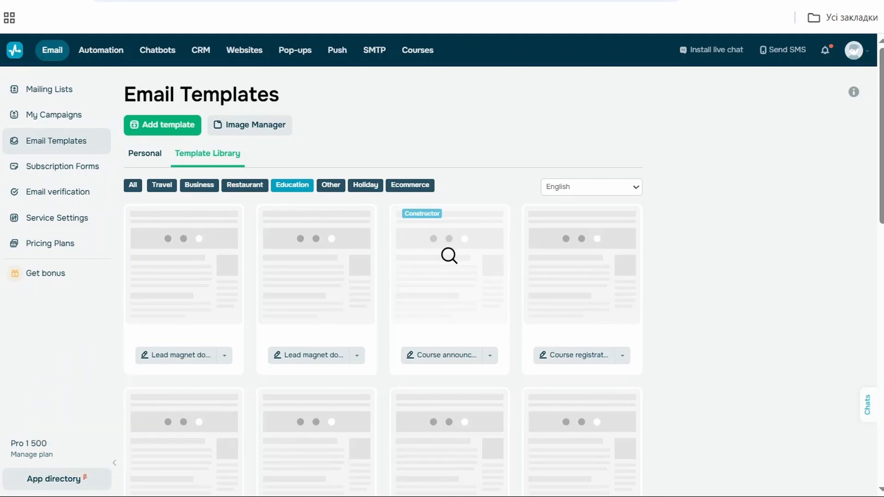
click(449, 255)
scroll(702, 278, down, 10)
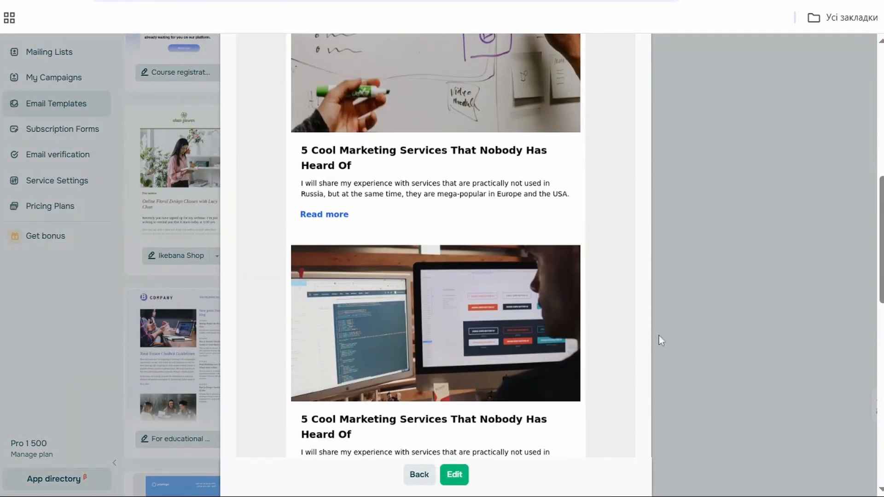
click(462, 475)
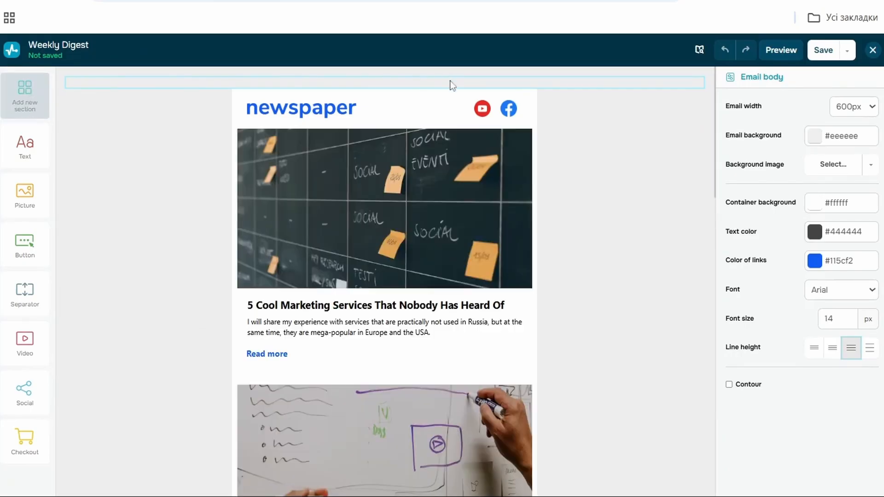
Step: Inspect the top spacer's settings, the new-section column layouts, and the header picture's settings
click(377, 84)
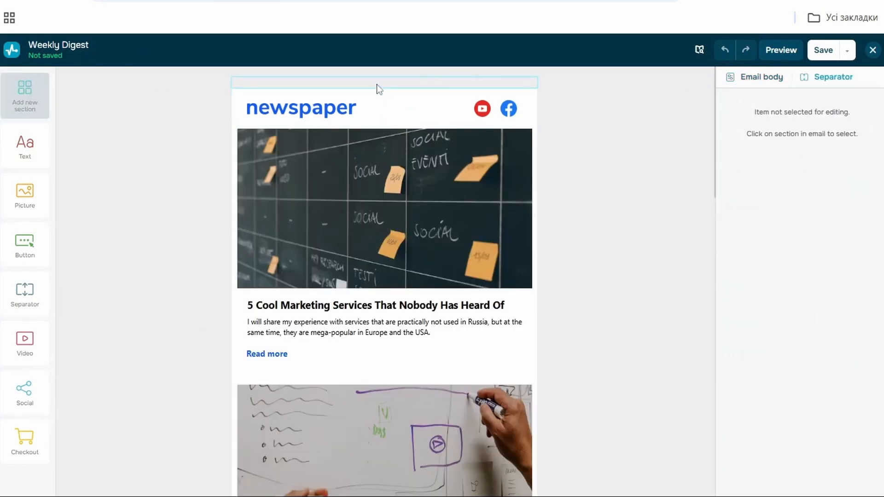
click(39, 98)
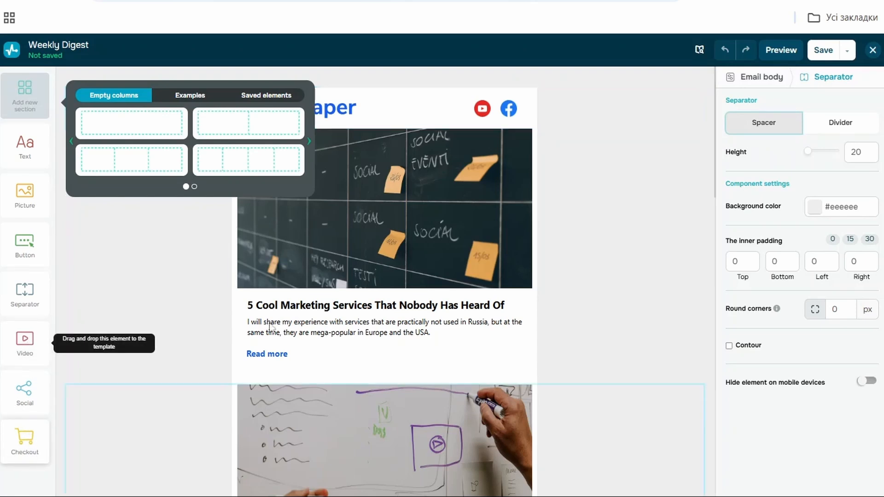
click(322, 264)
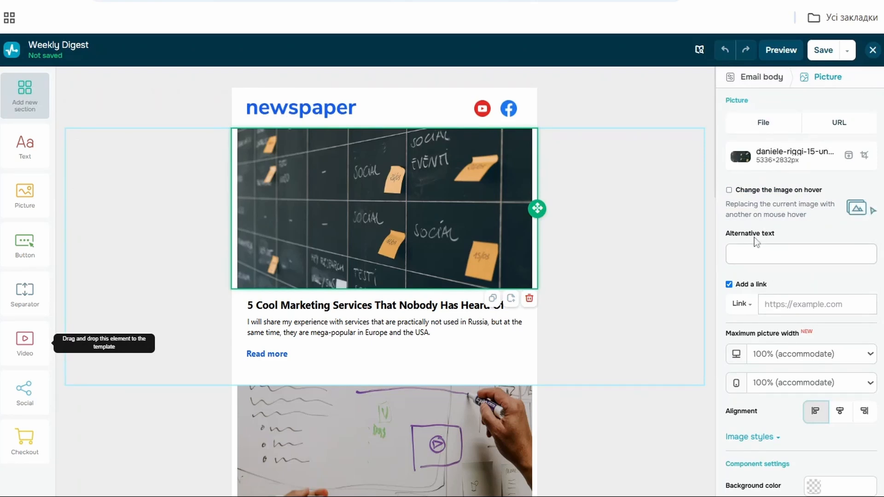
Step: Scroll through the template and inspect the social icons block and the text section's settings
scroll(801, 276, down, 3)
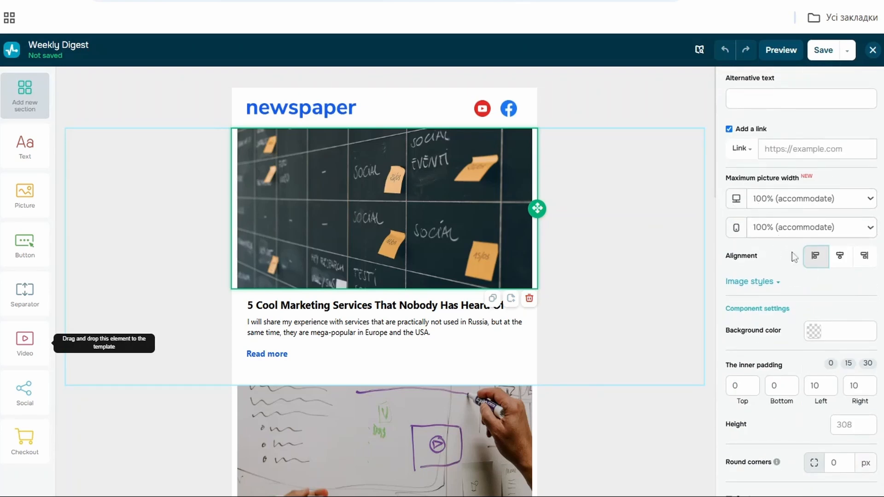
scroll(808, 365, down, 1)
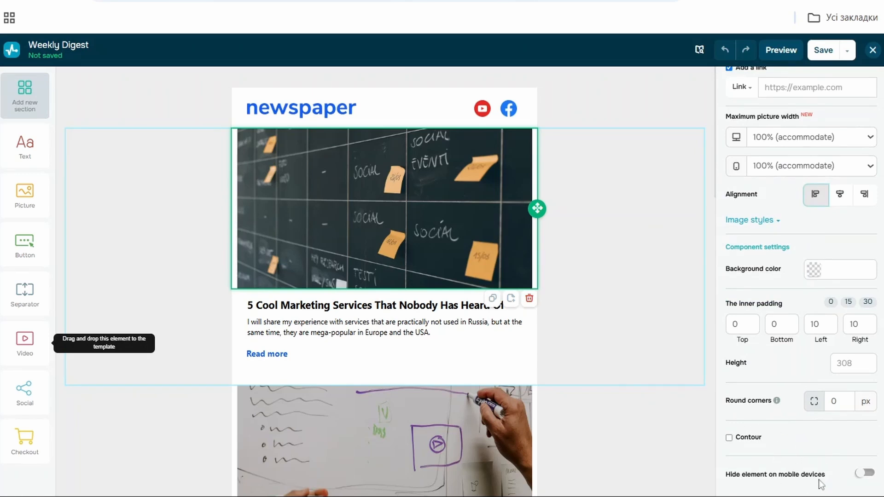
scroll(436, 346, down, 10)
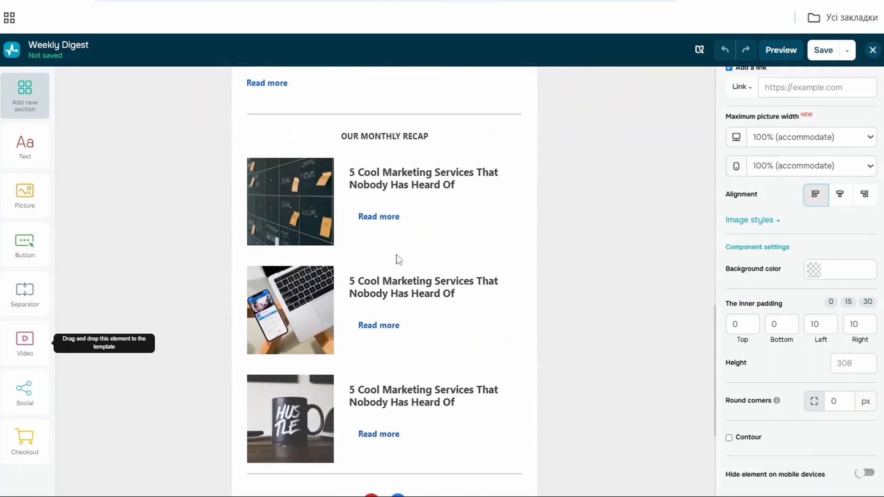
scroll(399, 259, down, 4)
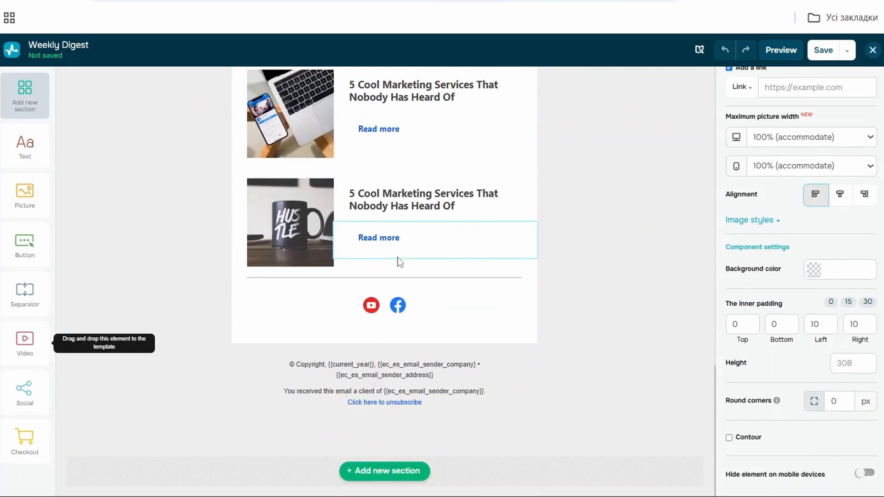
click(475, 317)
scroll(827, 194, up, 2)
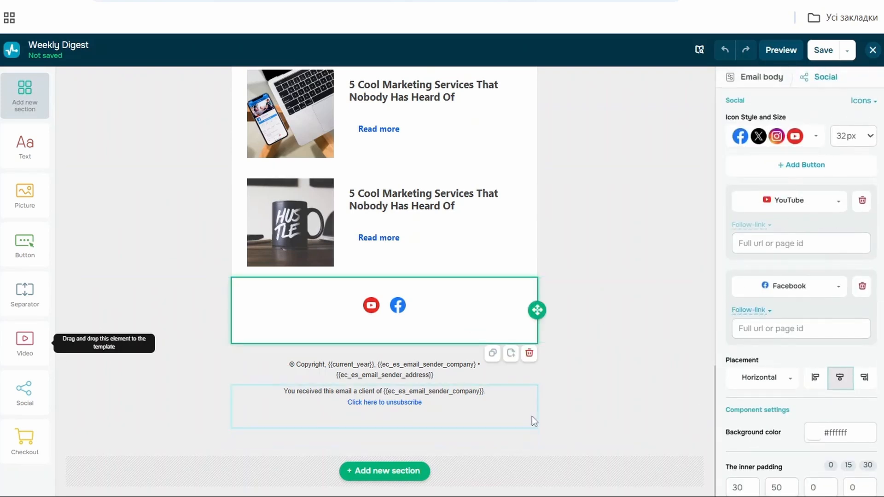
click(590, 321)
scroll(601, 393, up, 10)
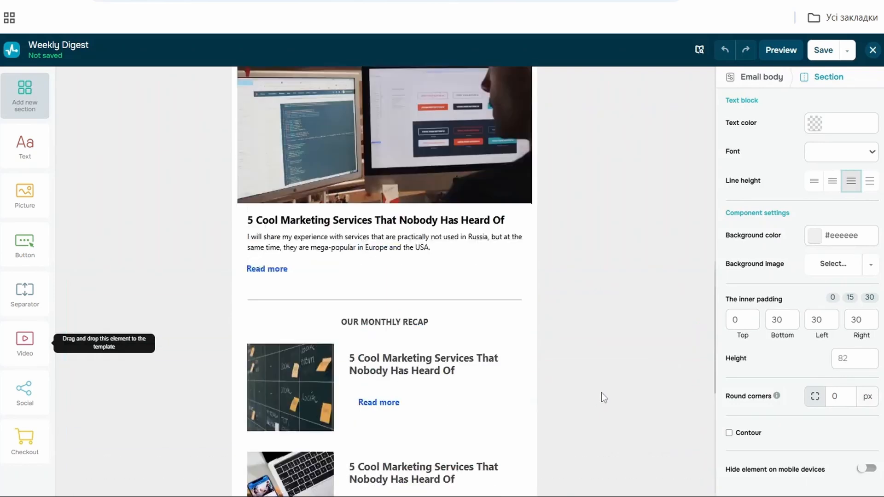
scroll(617, 361, up, 3)
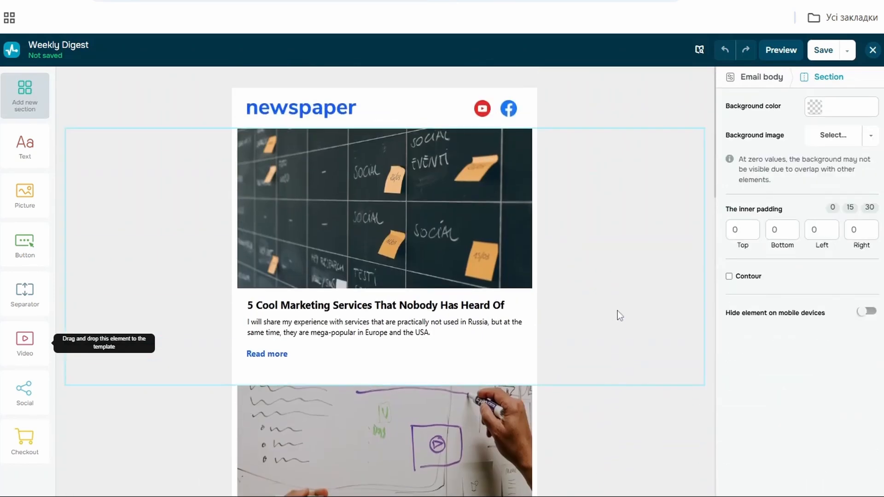
Step: Preview the email in the desktop and mobile views
click(778, 51)
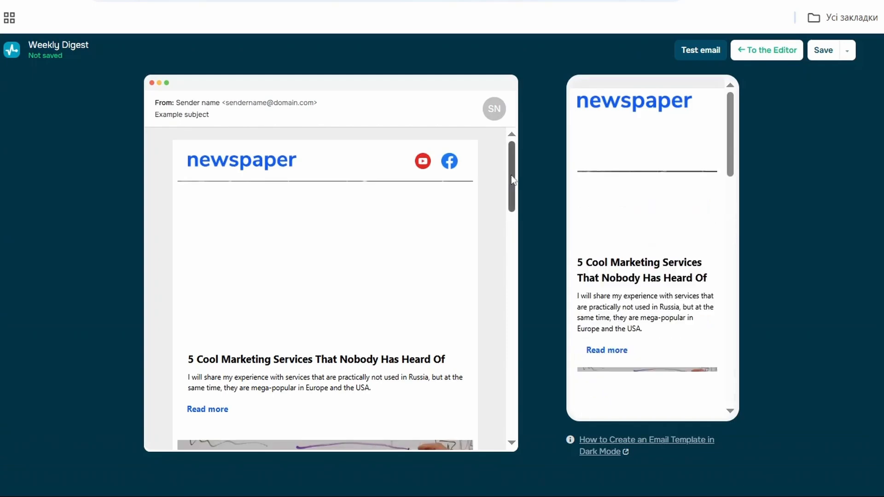
scroll(708, 157, down, 5)
scroll(686, 208, down, 5)
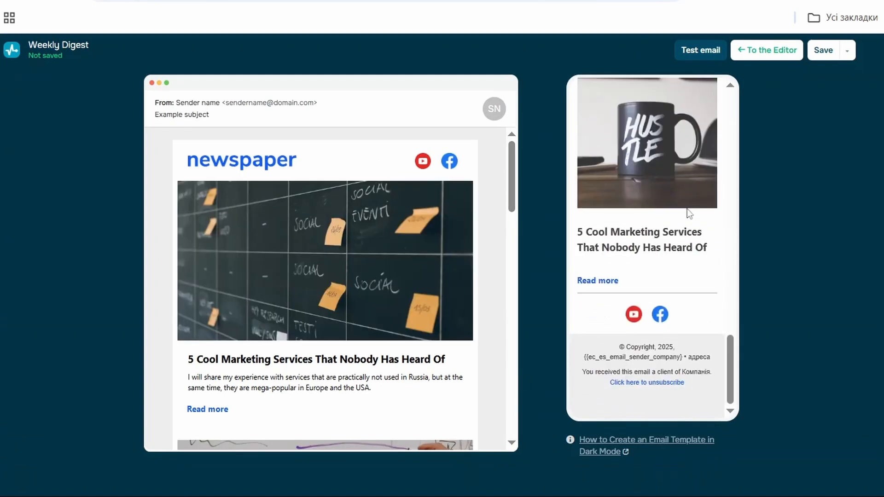
scroll(687, 208, up, 10)
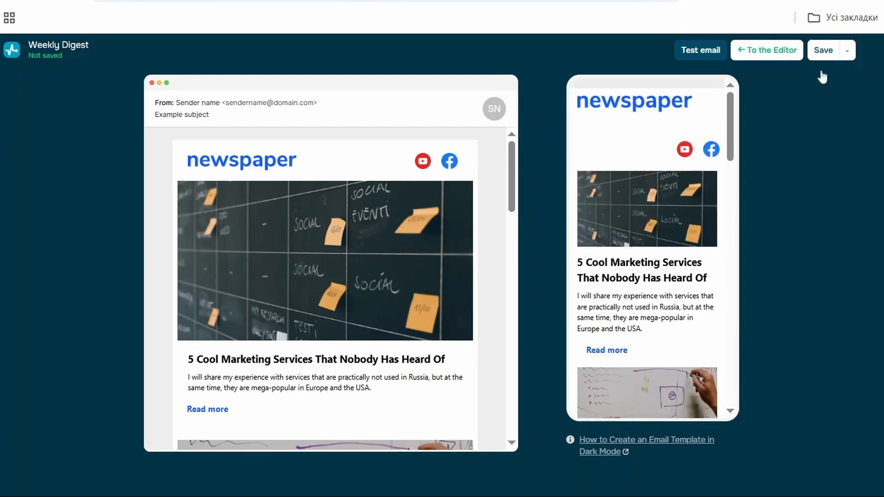
Step: Save the email as a new template under its default name
click(848, 51)
click(814, 121)
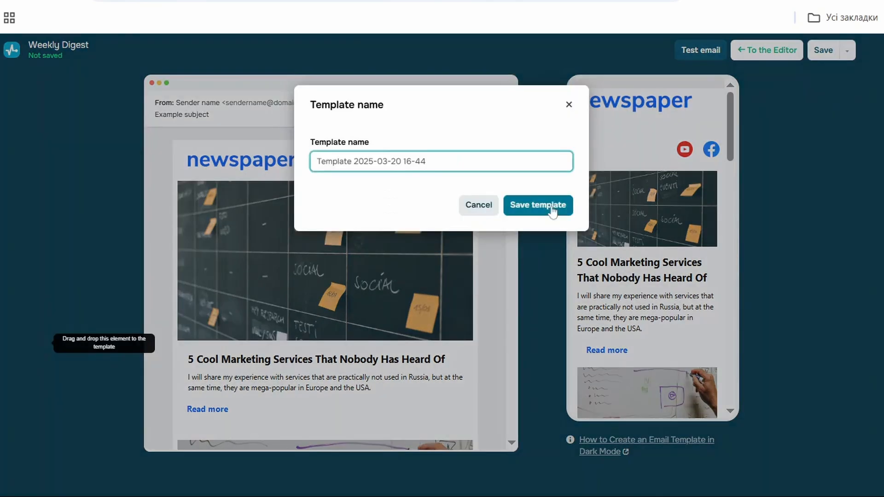
click(551, 208)
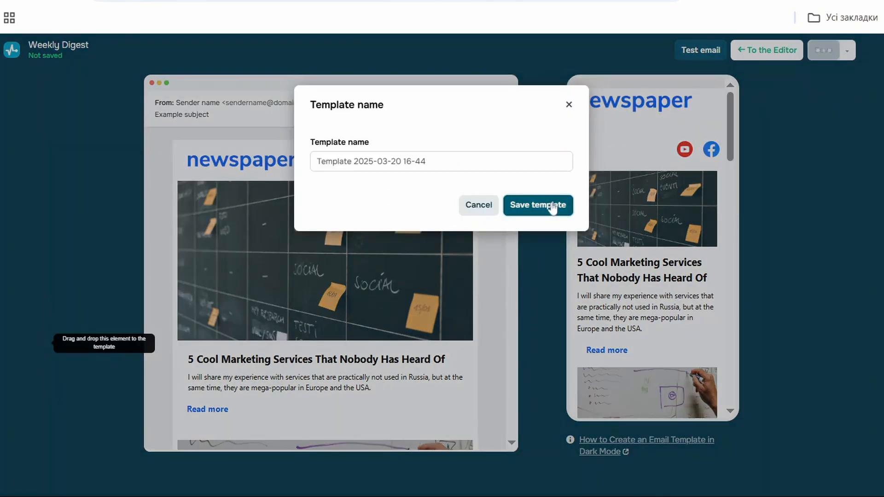
click(569, 106)
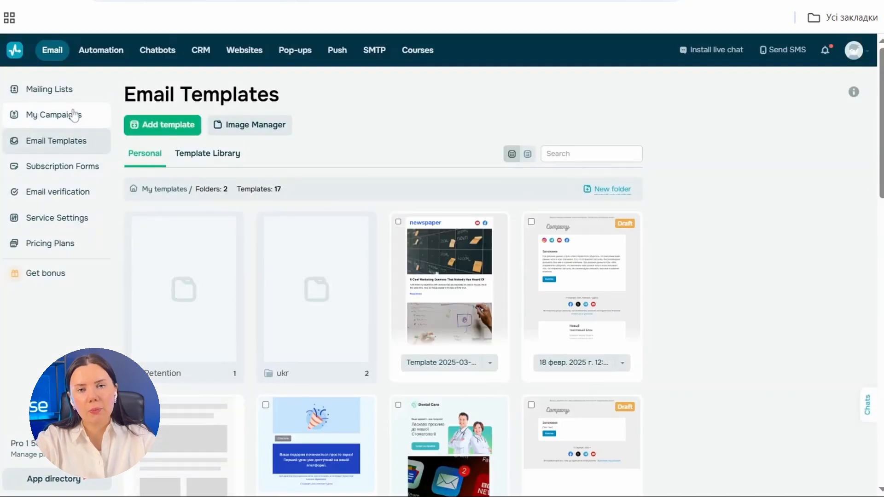
Step: Start a new email campaign and choose the Demo for EDU mailing list as recipients
click(76, 124)
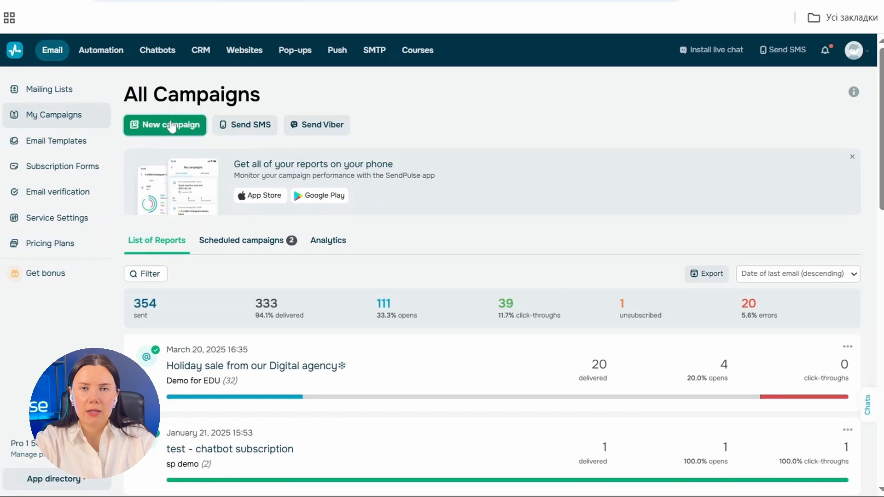
click(172, 128)
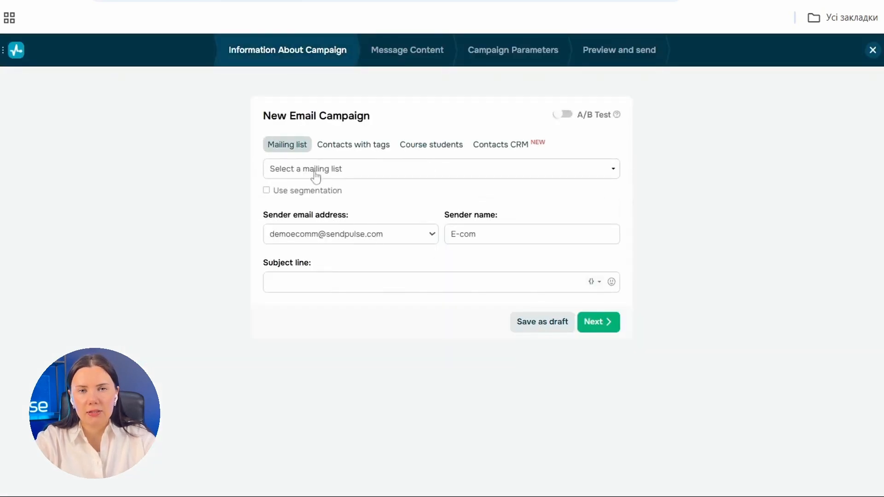
click(350, 146)
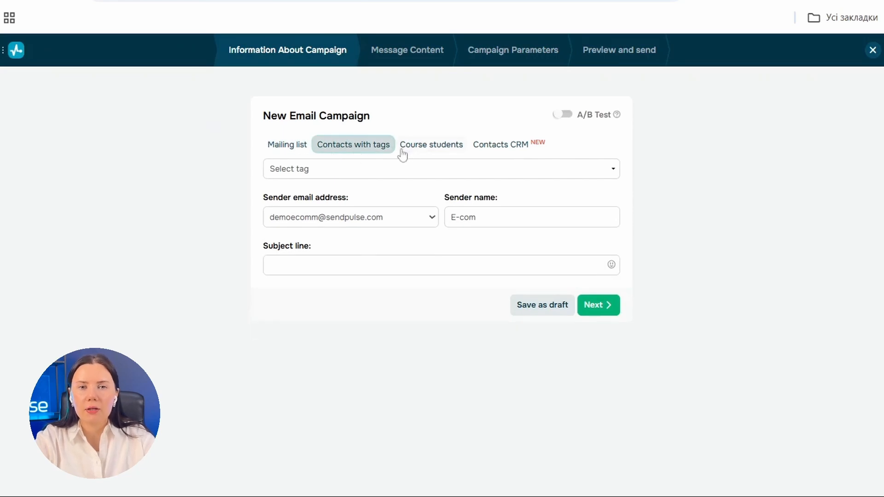
click(275, 151)
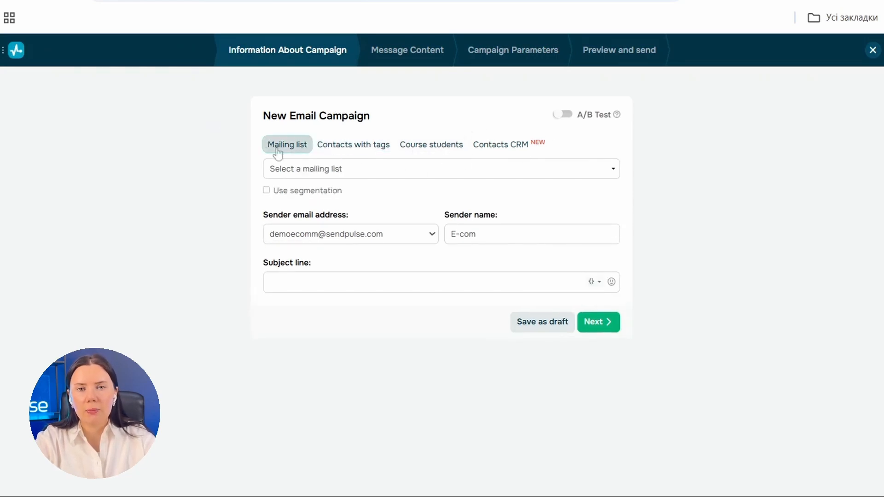
click(310, 173)
click(495, 278)
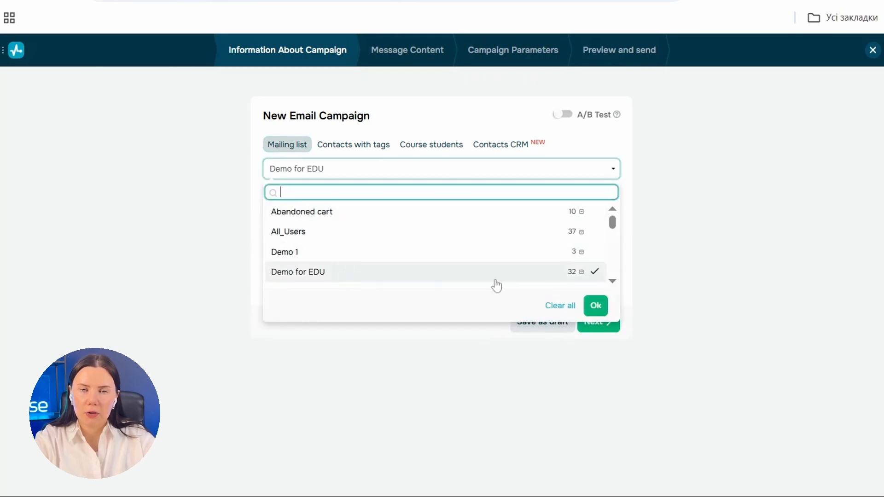
click(595, 306)
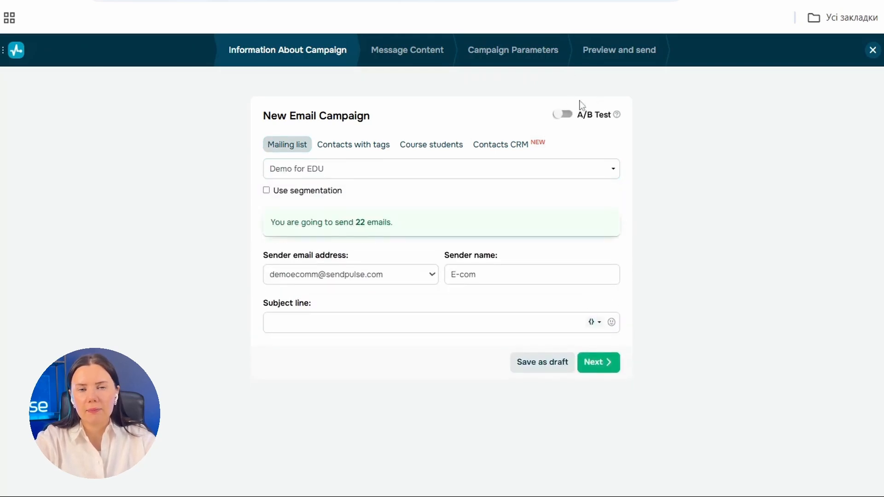
Step: Enable segmentation, choose the From Viber segment and apply it
click(324, 190)
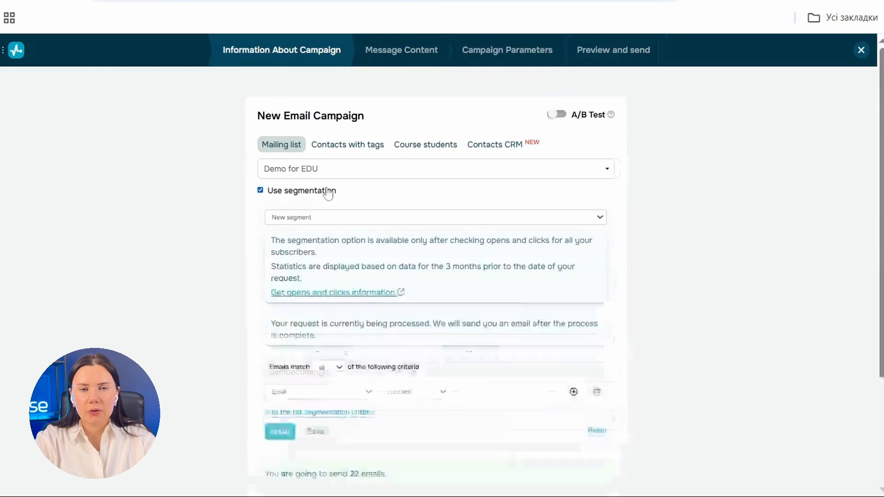
click(343, 217)
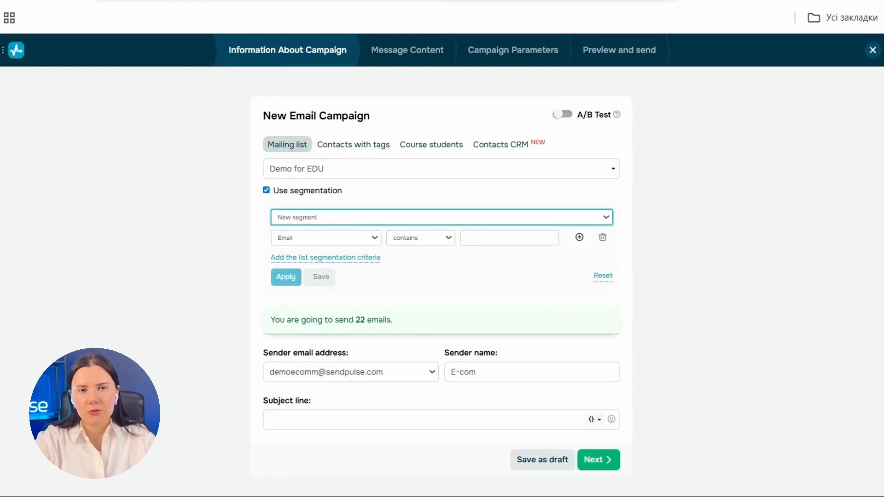
click(331, 251)
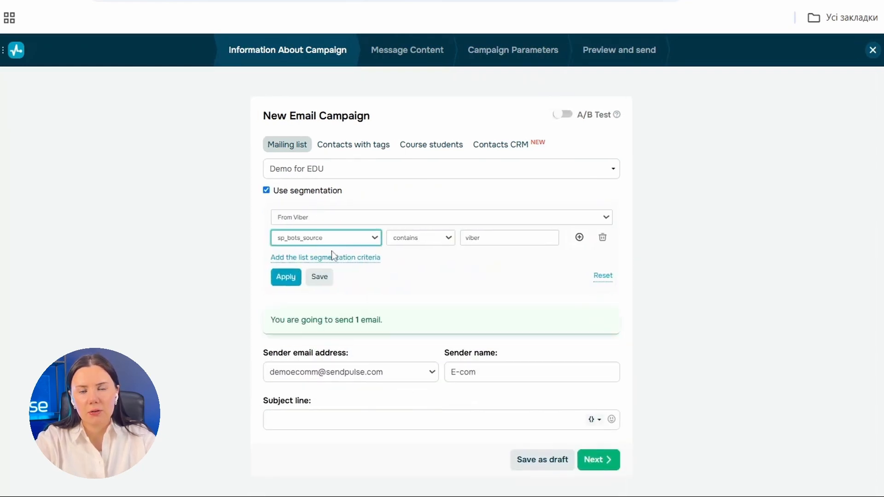
click(286, 277)
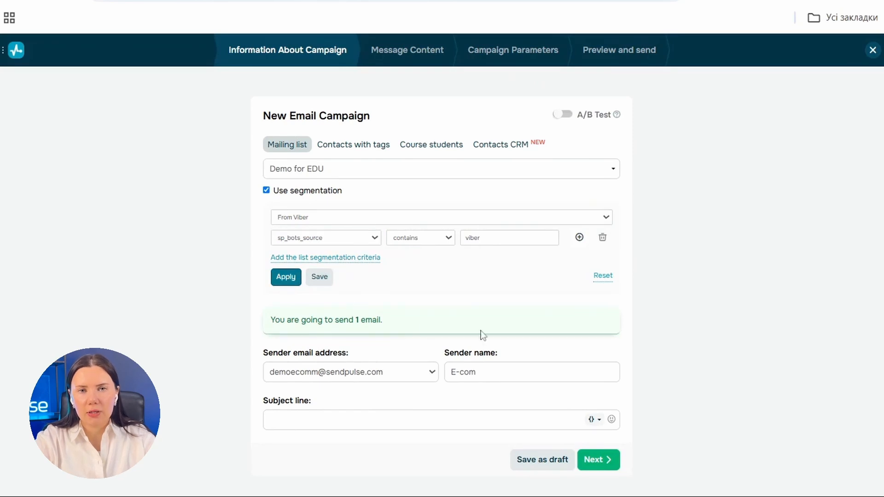
Step: Set the subject line to Welcome followed by the name variable
click(343, 377)
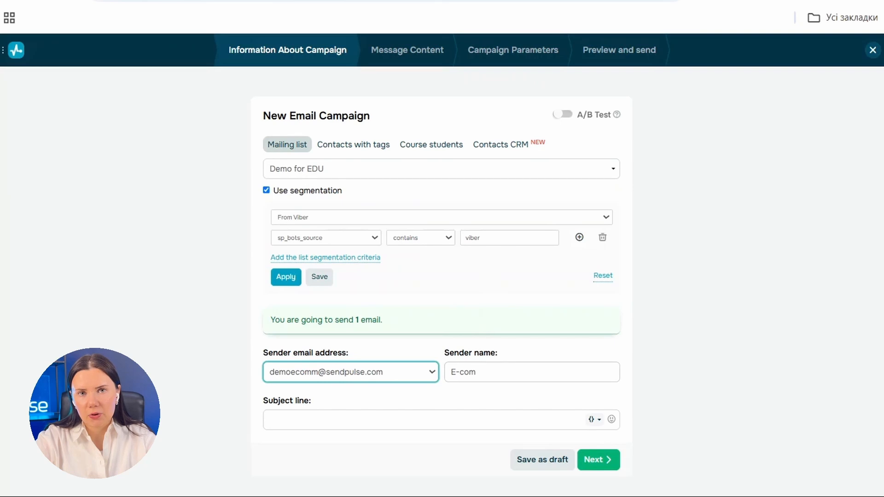
click(368, 420)
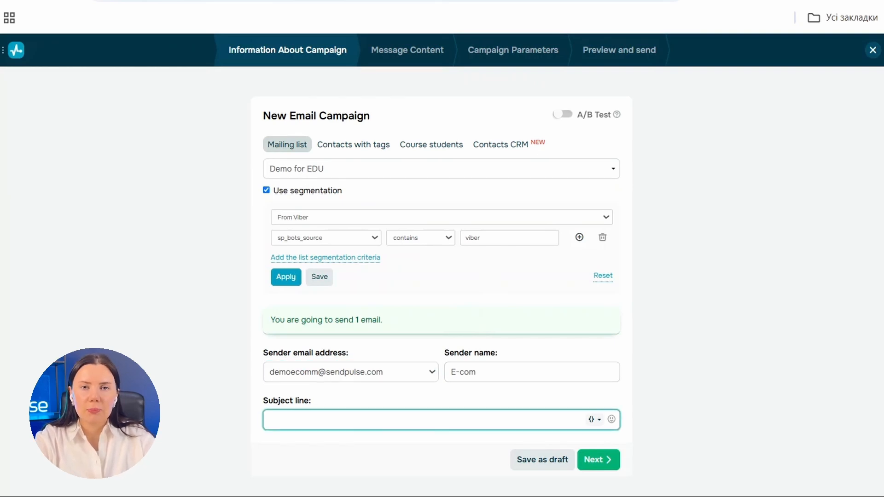
text(Welcome)
click(584, 420)
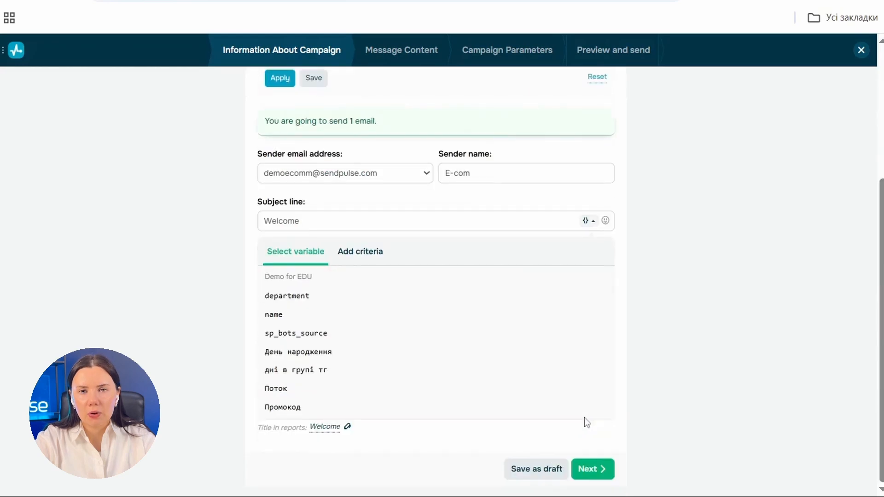
click(345, 314)
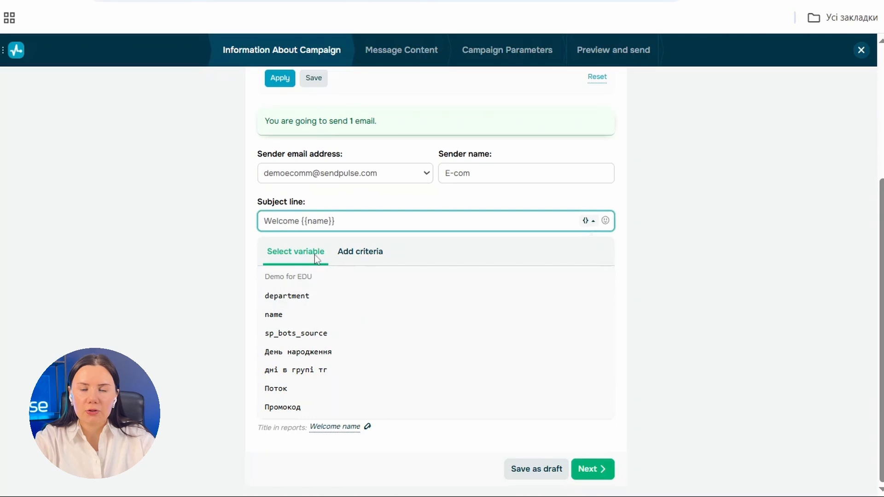
Step: Look at the conditional criteria options for the subject, then continue to message content
click(361, 254)
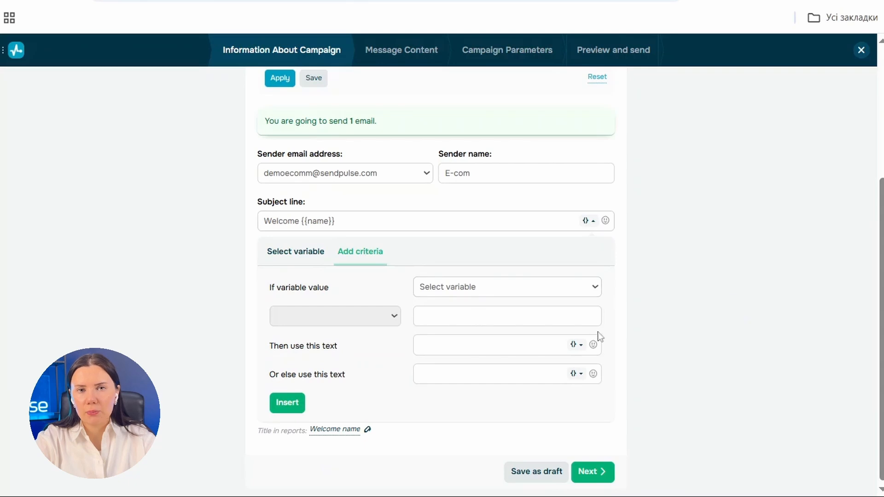
click(291, 253)
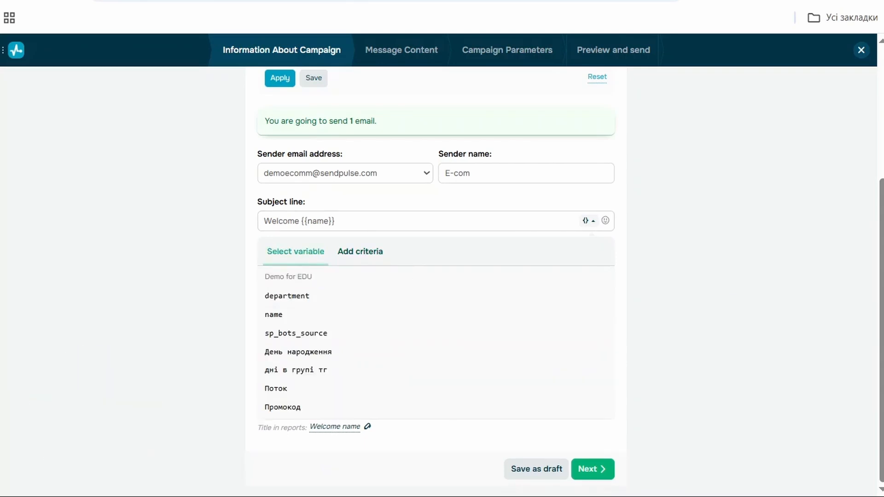
click(591, 470)
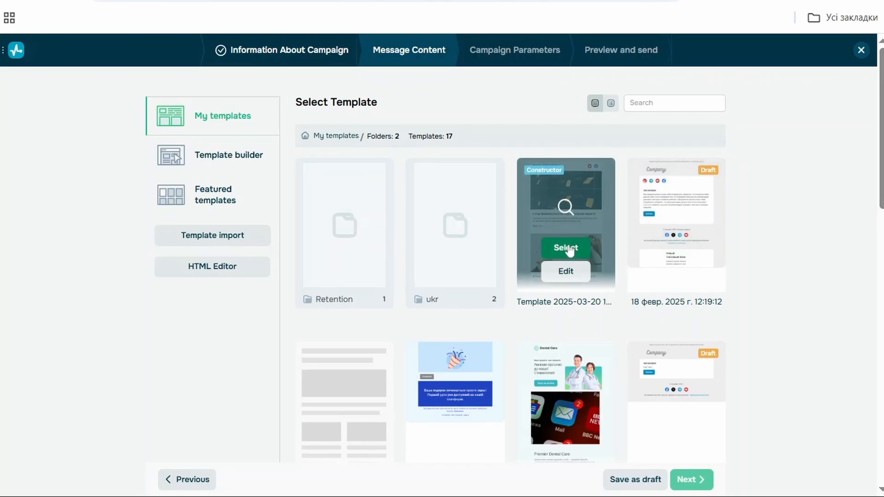
Step: Select the saved newspaper template, save a blank preheader, and continue to campaign parameters
click(569, 248)
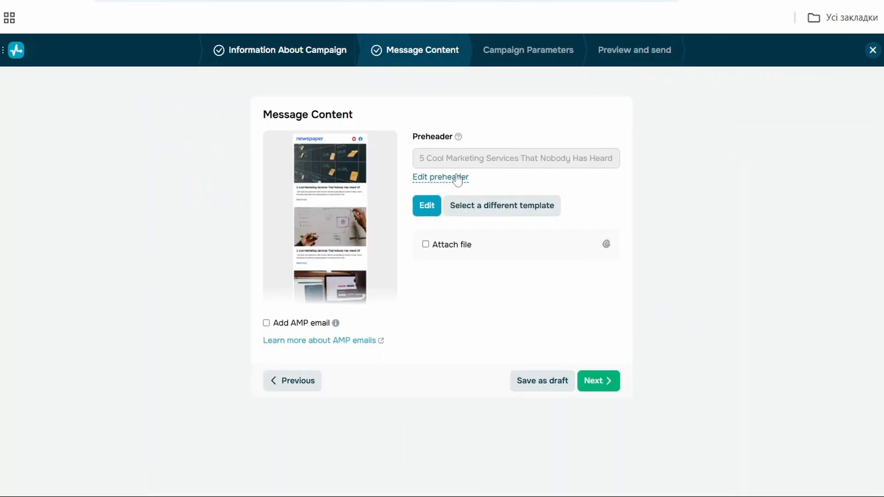
click(457, 179)
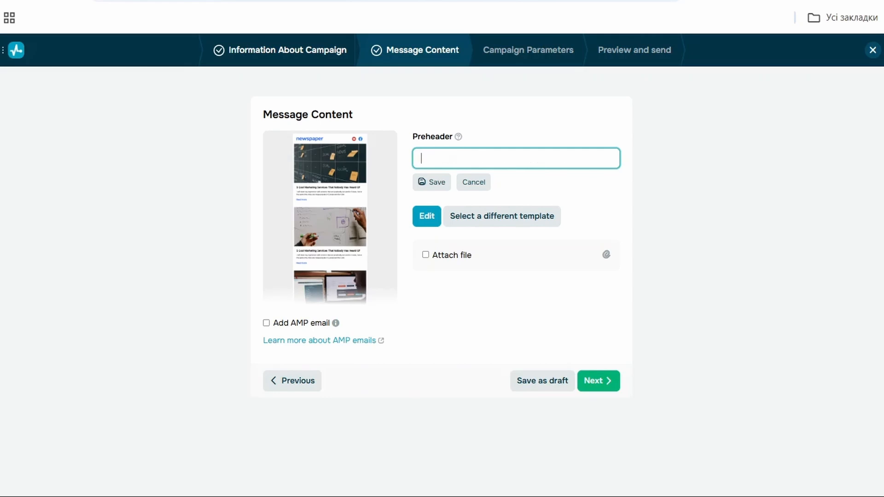
click(435, 184)
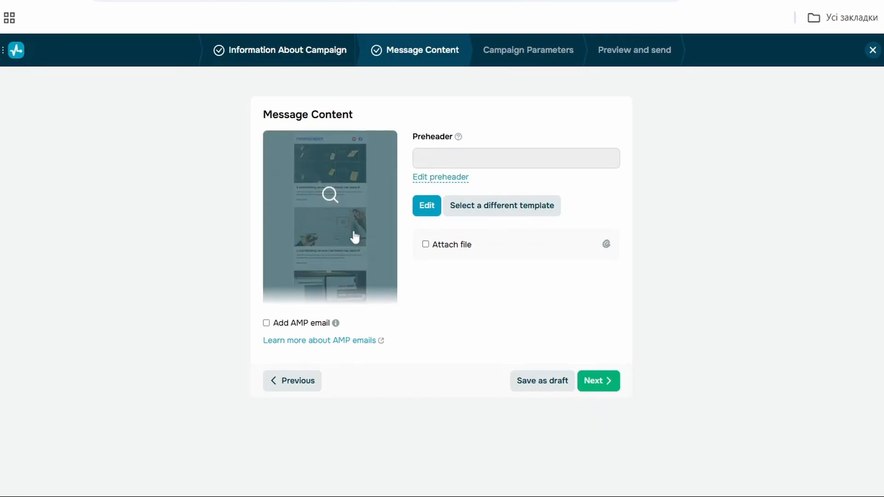
click(601, 382)
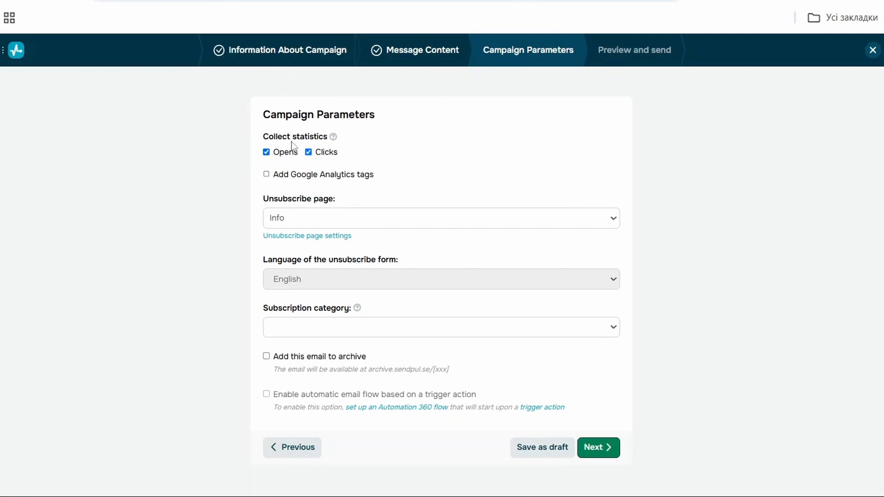
Step: Try the Google Analytics tags option, turn it back off, and continue to preview and send
click(267, 174)
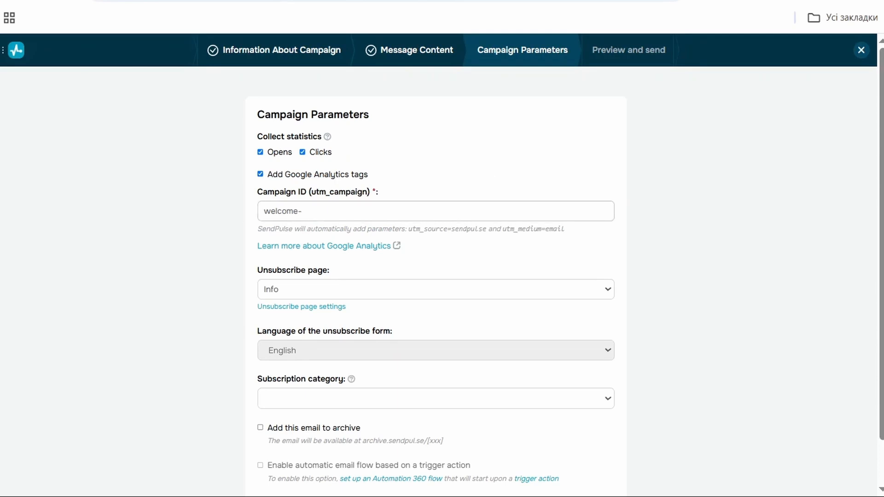
click(269, 176)
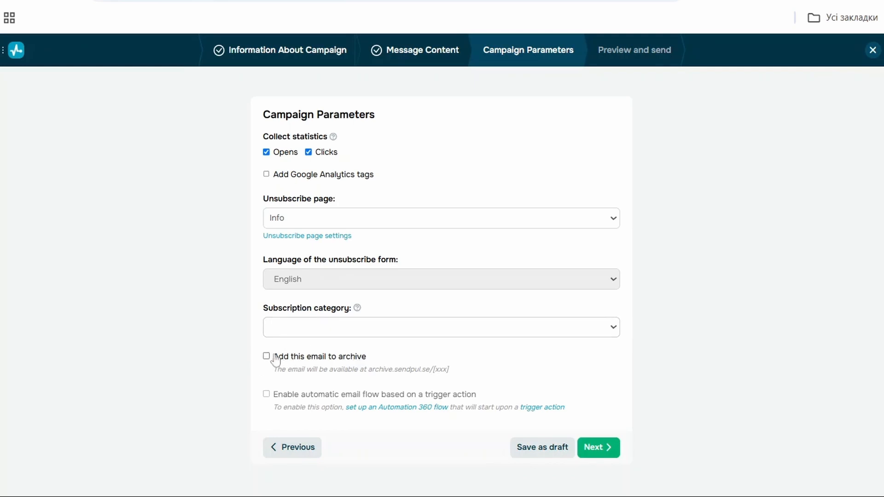
click(594, 449)
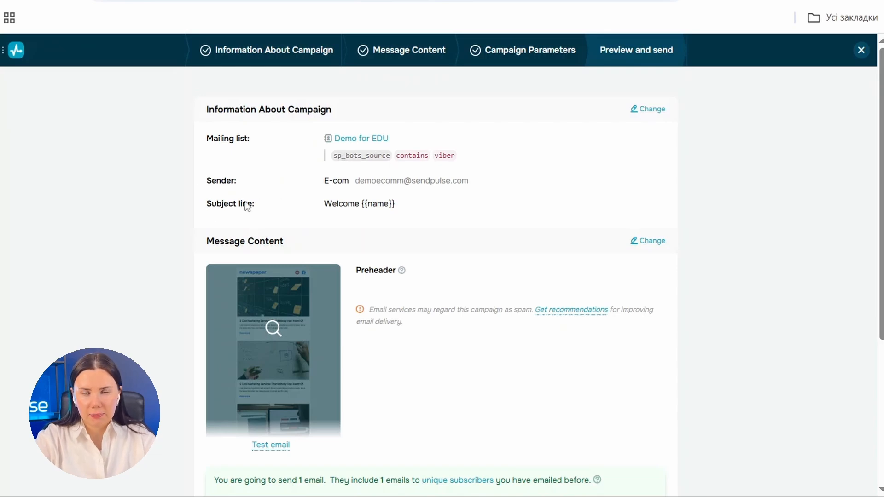
scroll(395, 203, down, 2)
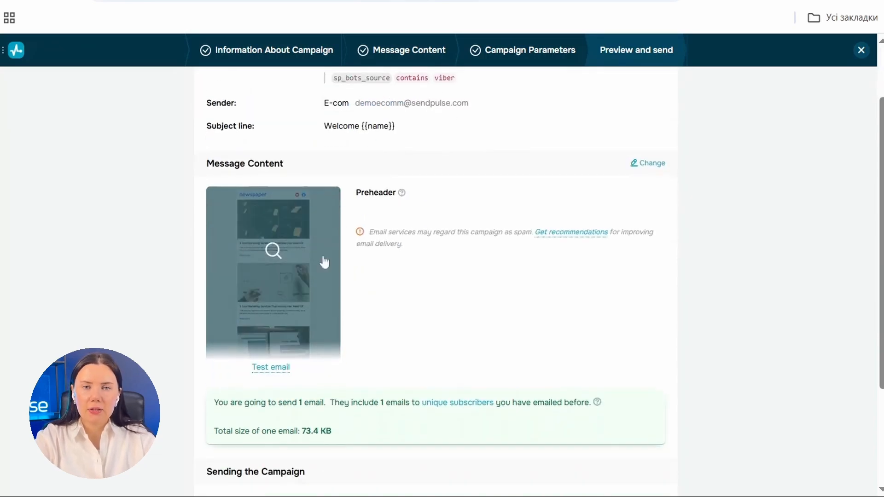
scroll(404, 304, down, 3)
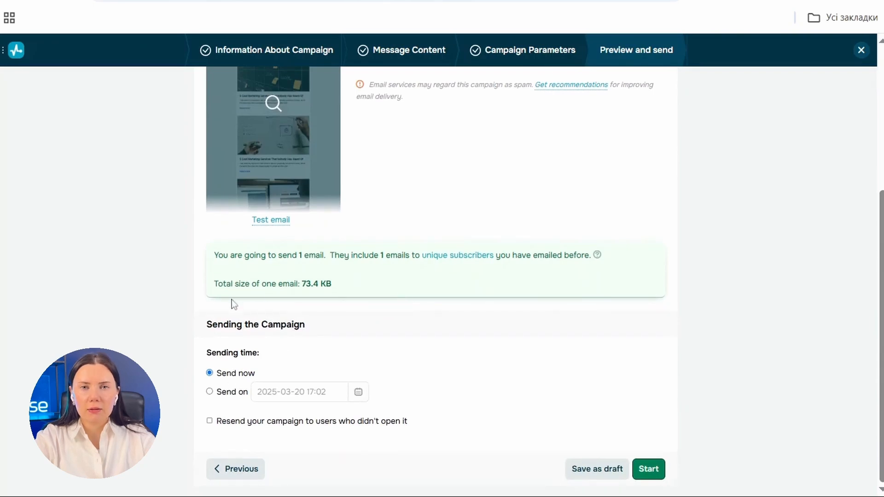
click(221, 393)
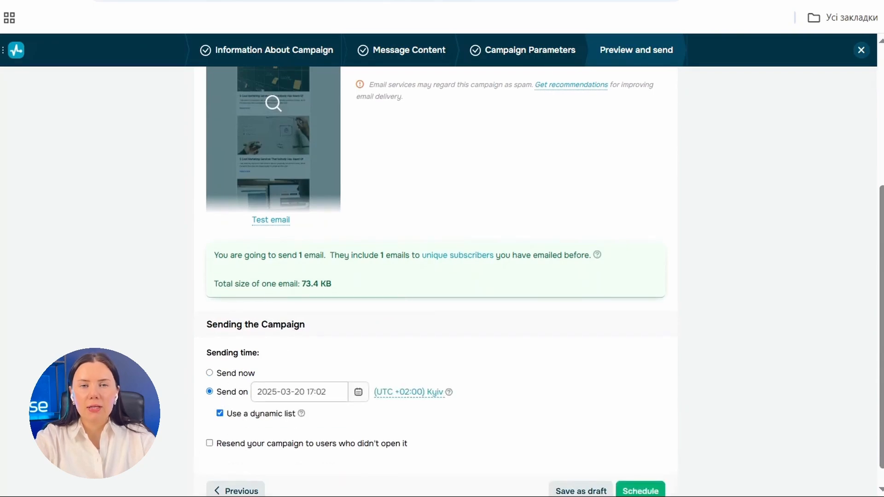
click(316, 391)
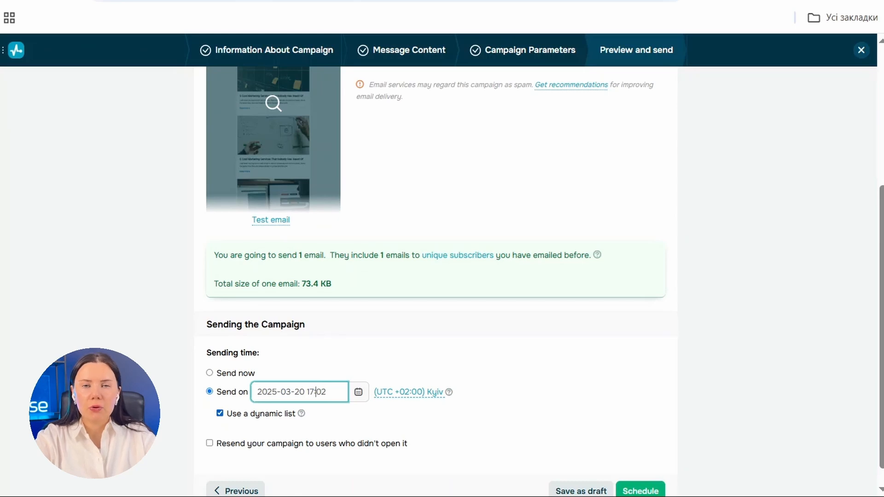
Step: Enable resending to users who didn't open it, set the resend date to March 25, and schedule the campaign
click(221, 451)
scroll(285, 451, down, 2)
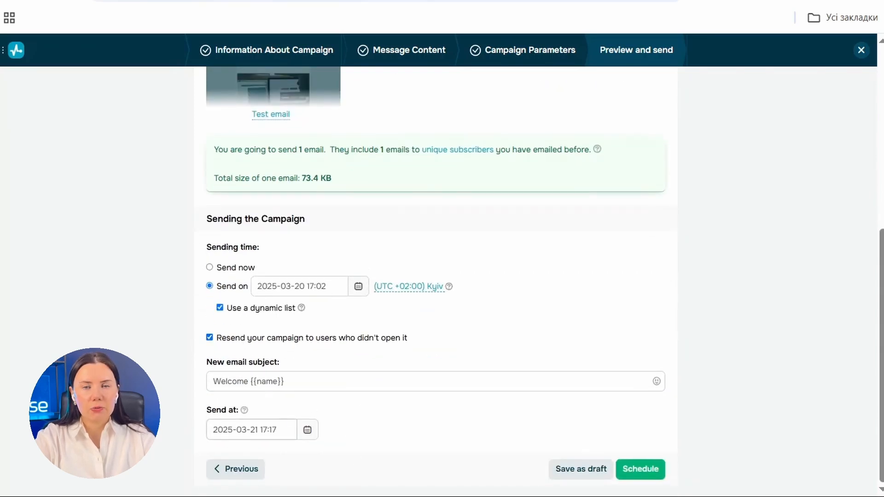
click(307, 430)
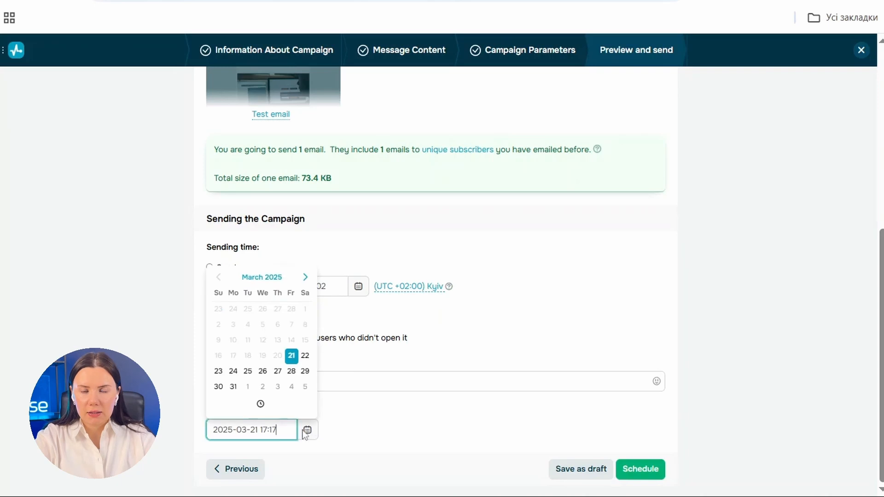
click(248, 371)
click(640, 469)
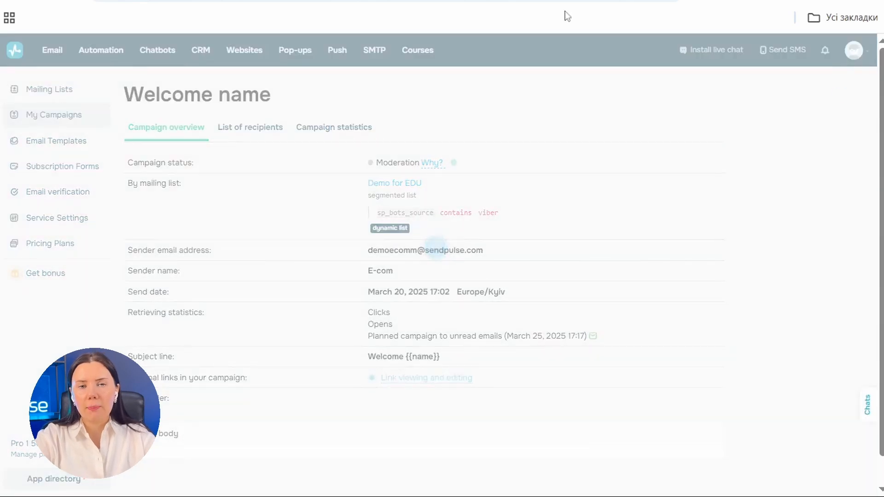
Step: Review the scheduled campaign overview, then expand the split-test's group statistics and open Group C's campaign report
scroll(658, 428, down, 2)
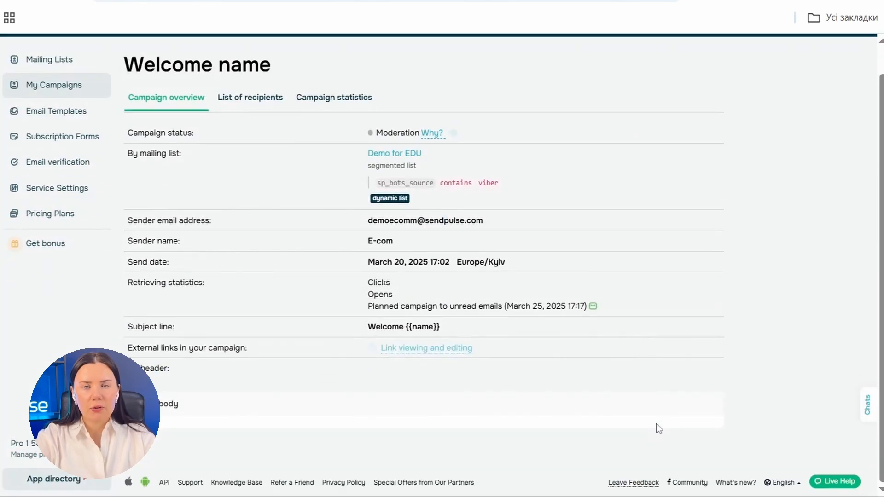
scroll(658, 429, up, 2)
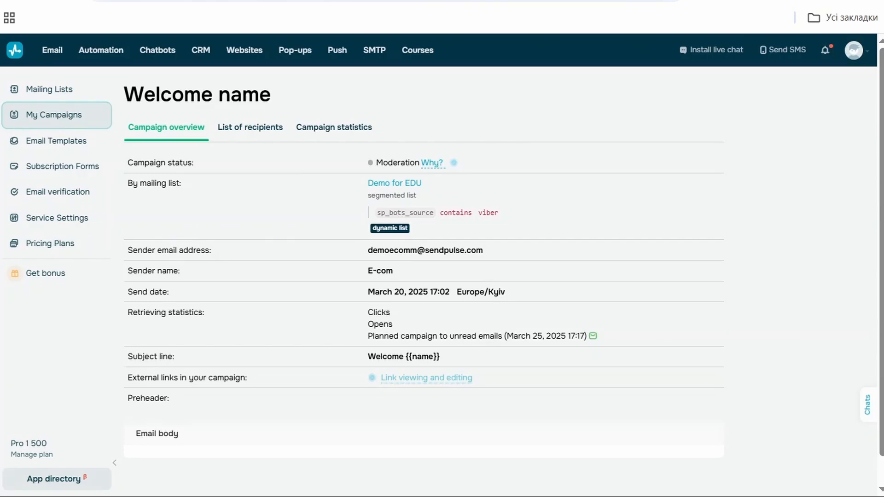
scroll(425, 359, down, 5)
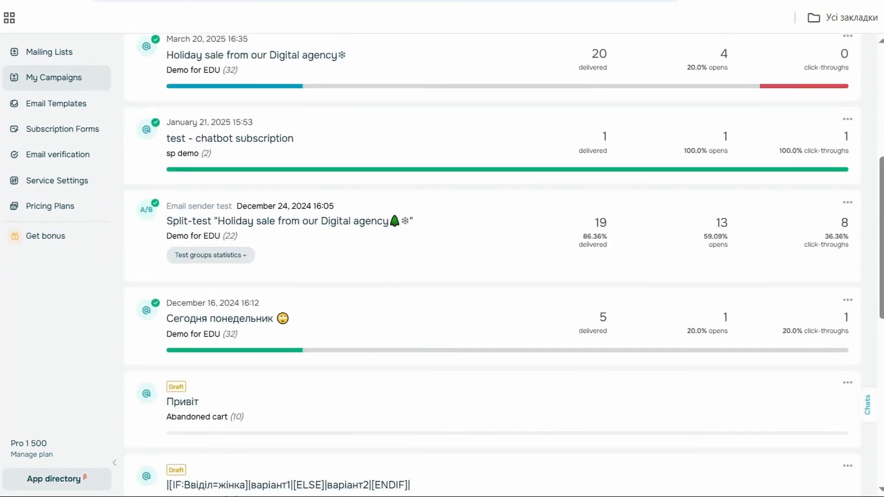
click(235, 256)
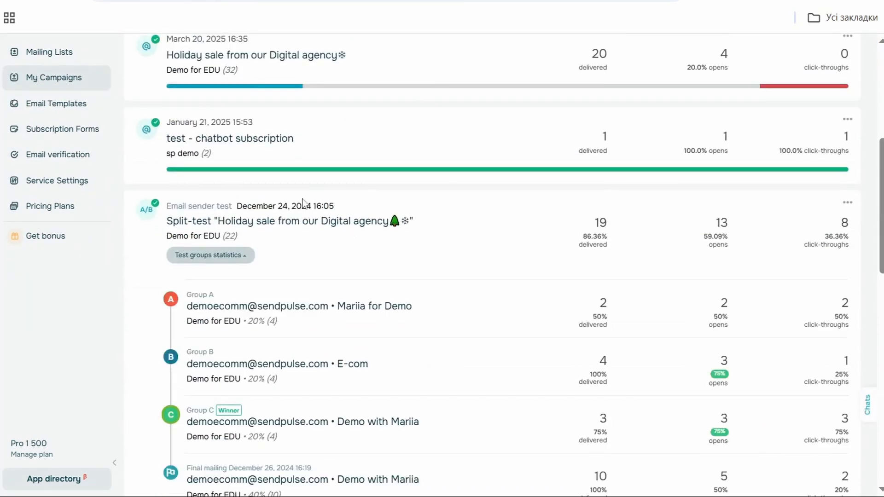
scroll(279, 237, down, 2)
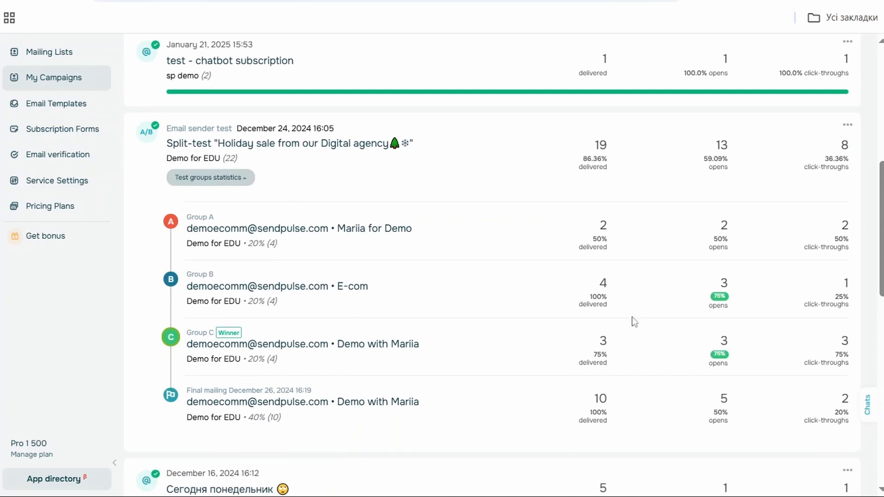
click(286, 349)
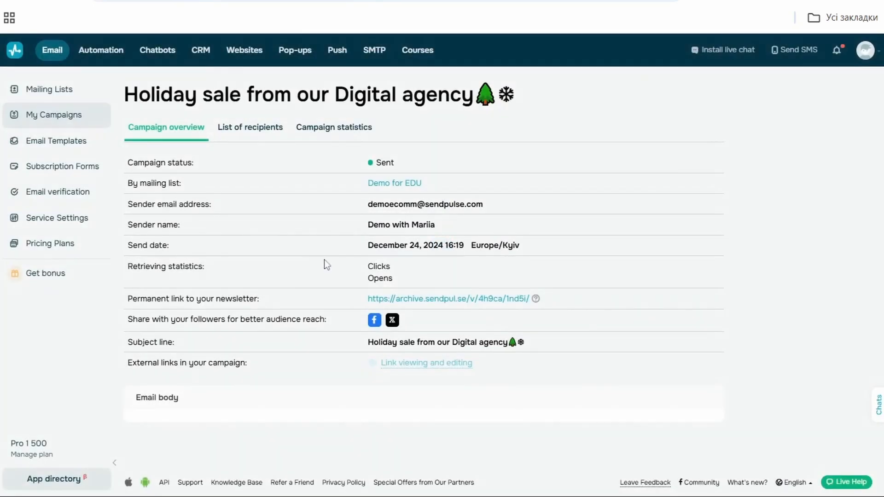
Step: Scroll through the sent campaign's email body and open its list of recipients
scroll(324, 260, down, 5)
scroll(324, 260, down, 15)
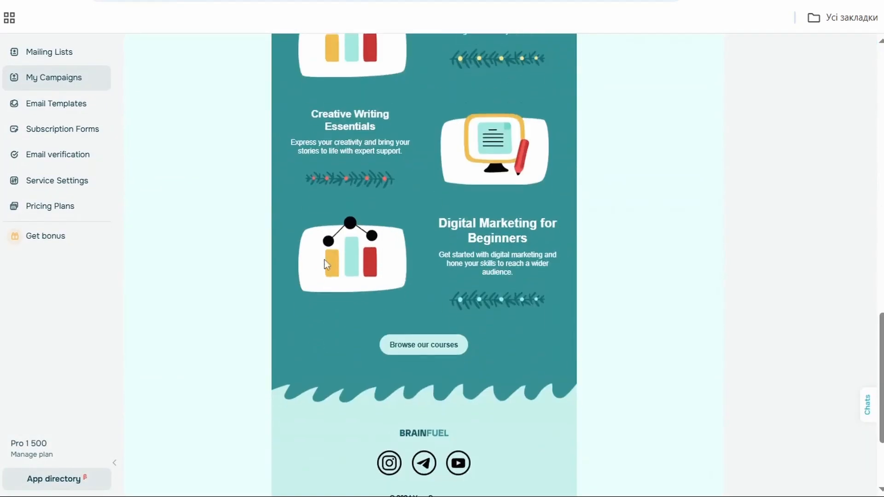
scroll(324, 259, up, 20)
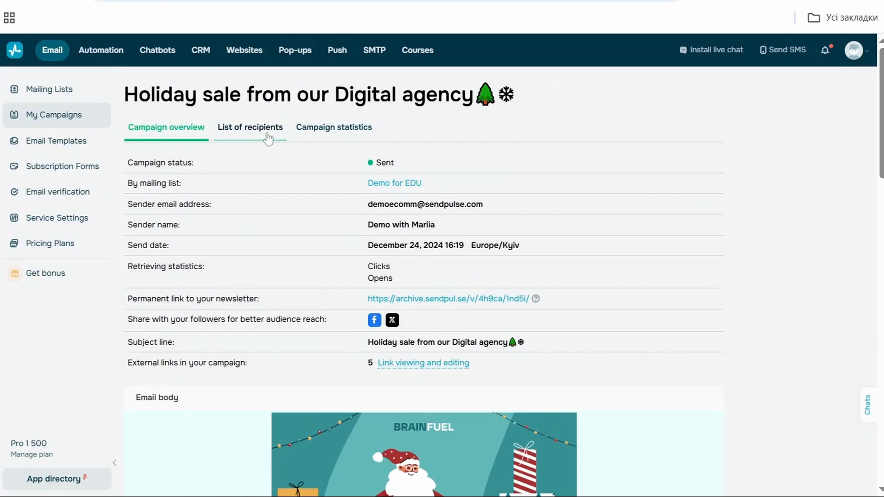
click(268, 137)
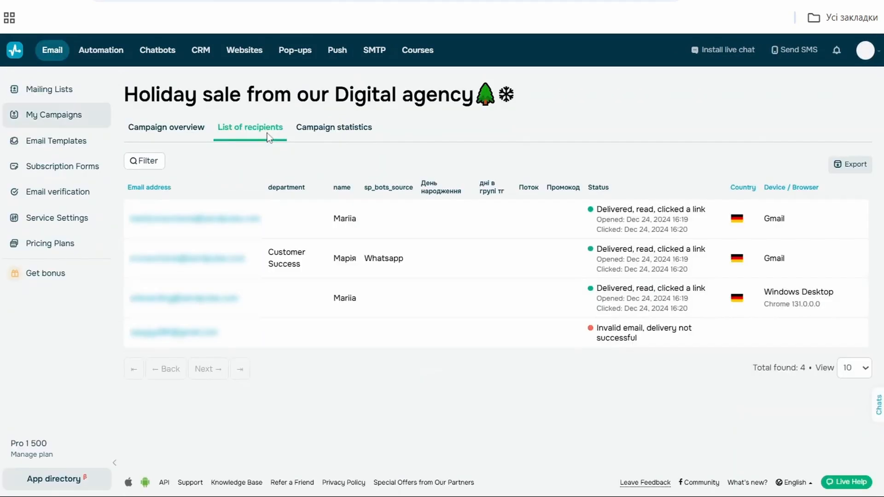
Step: View the campaign's overall statistics and its opens by location
click(353, 133)
scroll(345, 249, down, 1)
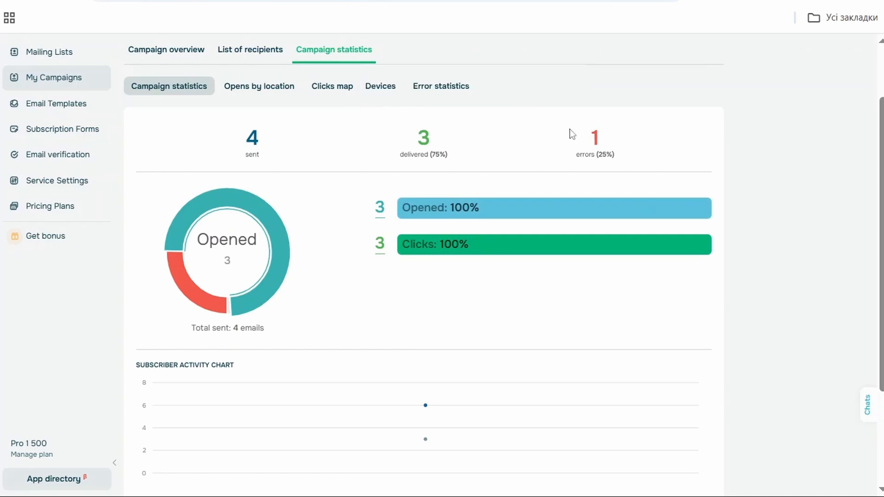
scroll(569, 133, down, 3)
scroll(567, 132, up, 5)
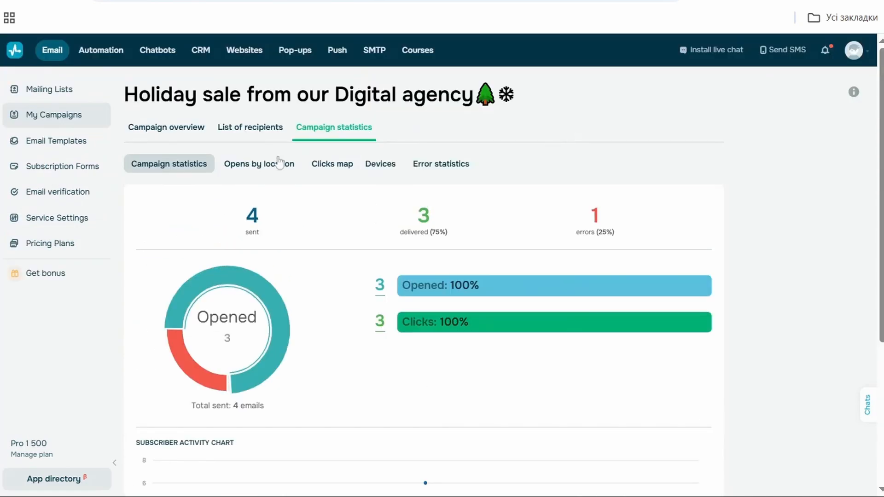
click(242, 169)
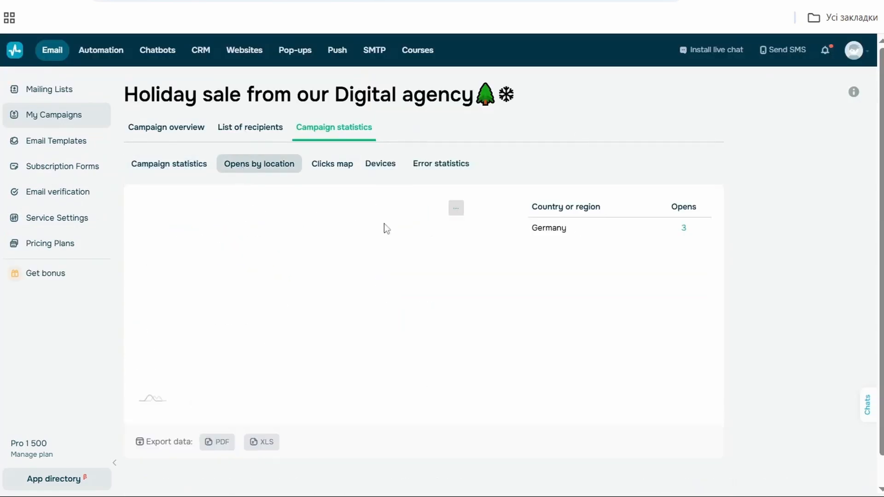
Step: Examine the campaign's clicks map on the email links, then its device statistics
click(332, 164)
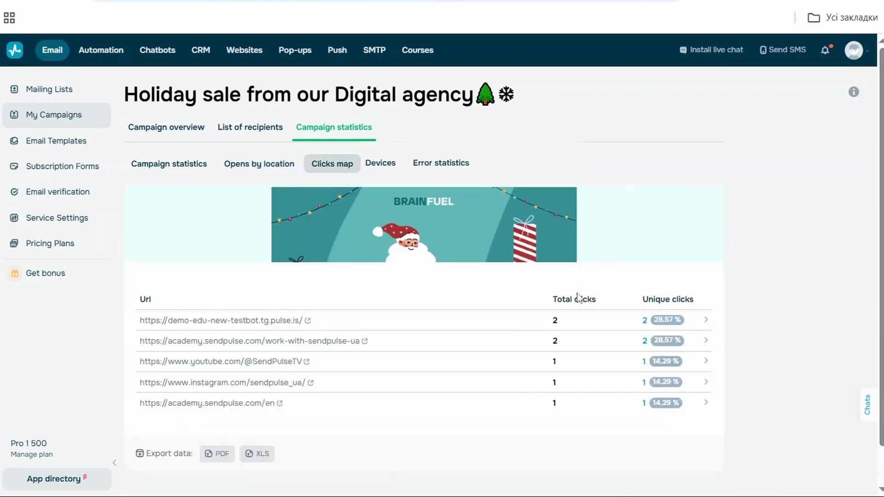
scroll(578, 298, down, 1)
scroll(577, 296, down, 6)
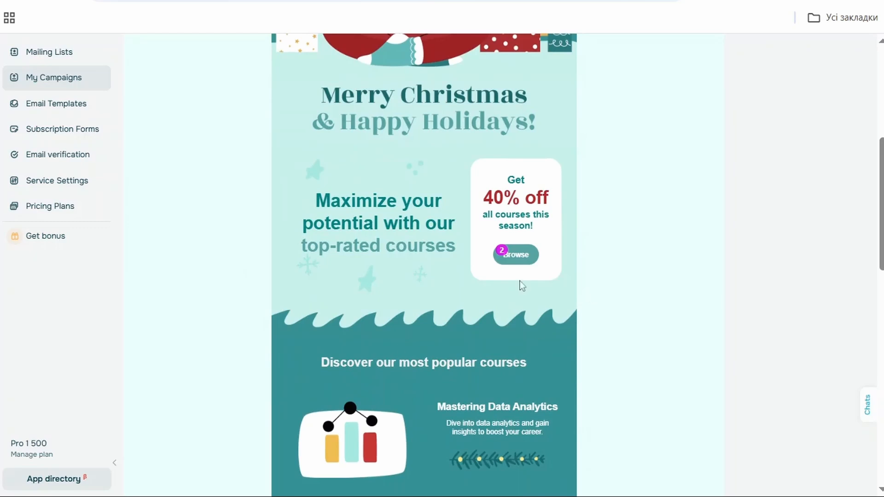
scroll(513, 276, down, 8)
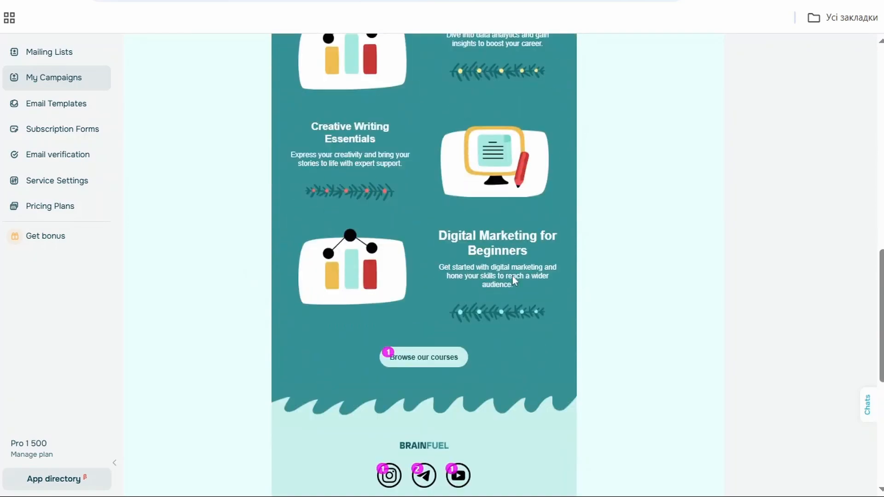
scroll(512, 275, down, 5)
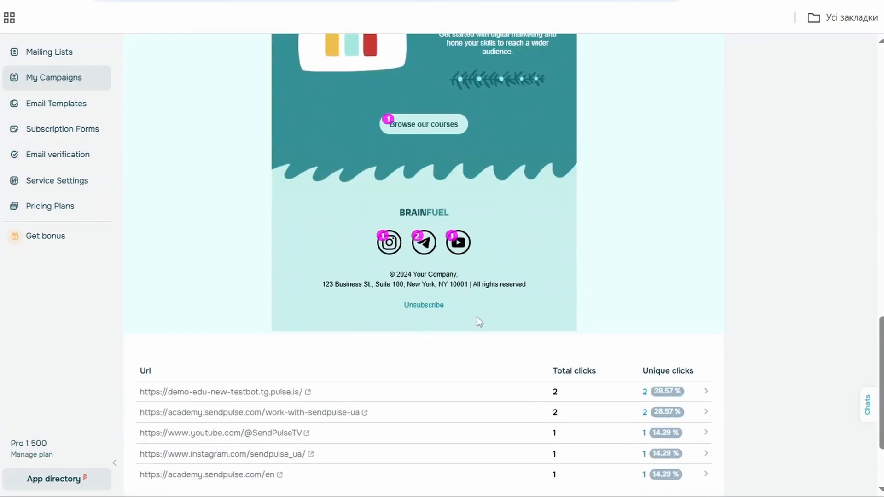
scroll(573, 290, down, 3)
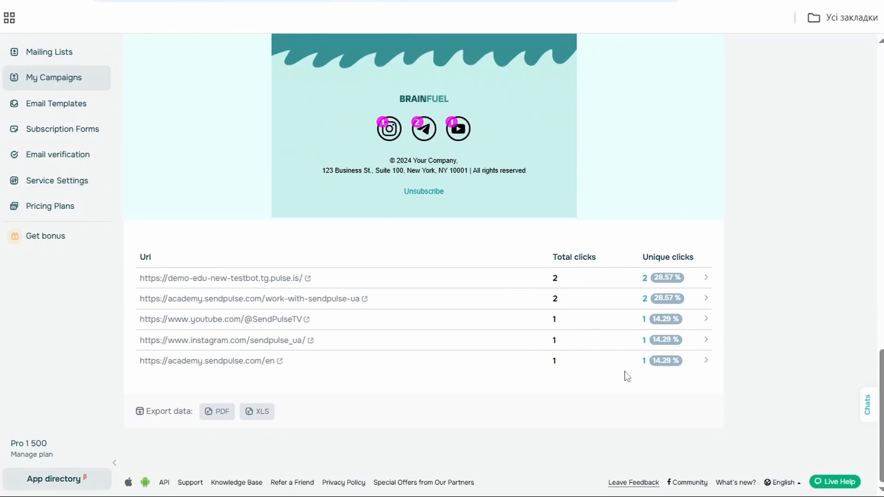
scroll(541, 238, up, 8)
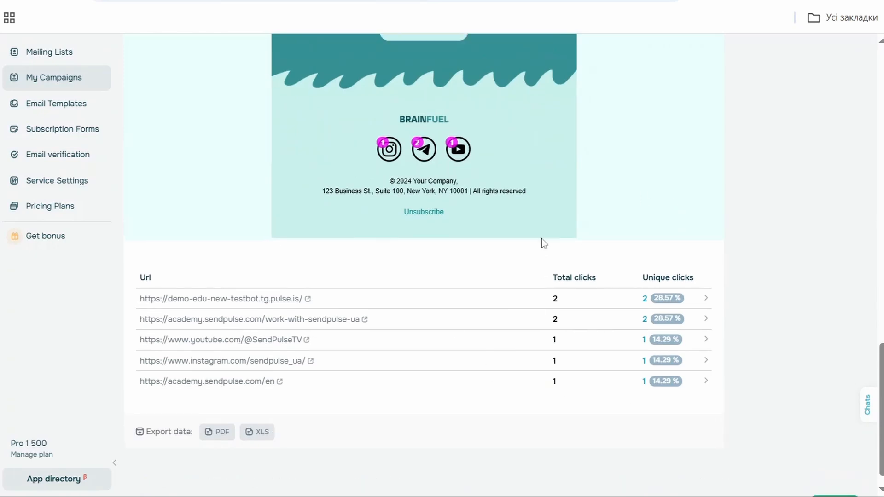
scroll(541, 238, up, 10)
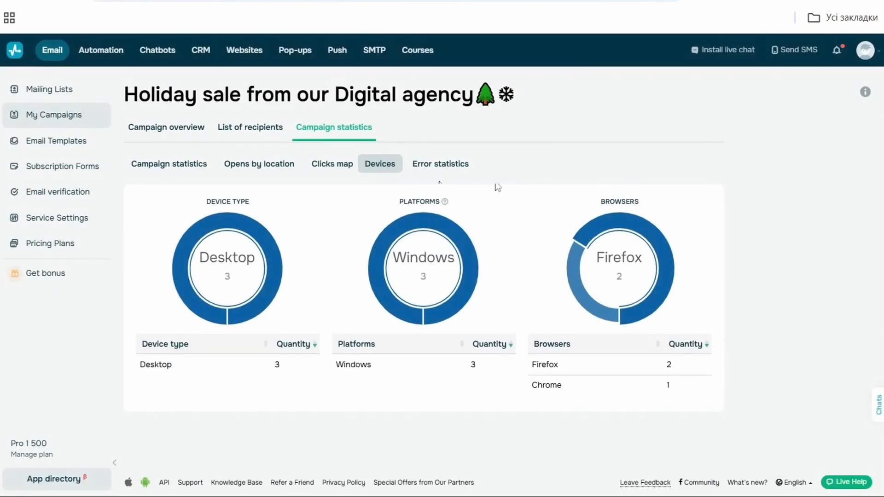
click(452, 157)
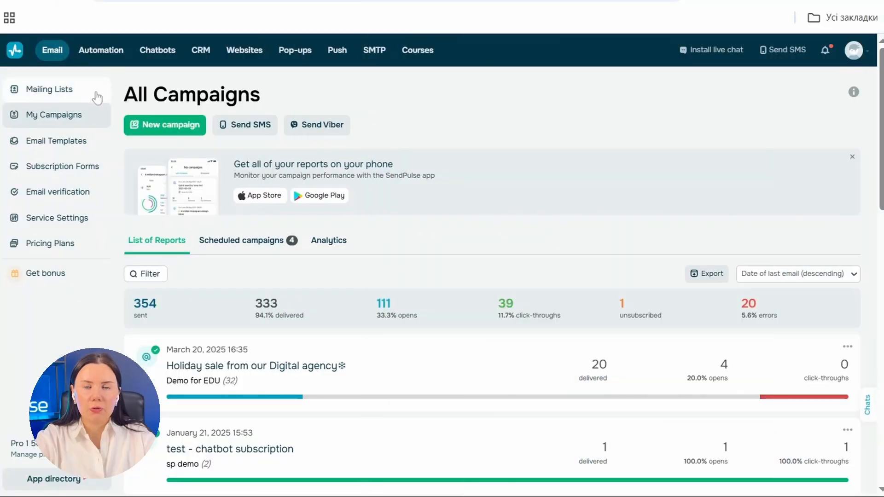
Step: Create a new drag-and-drop automation flow named Test and apply its auto-flow options
click(101, 51)
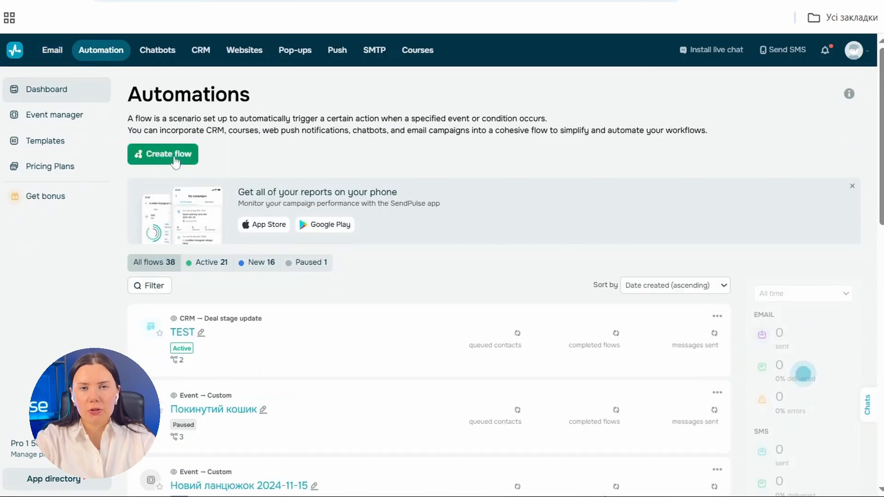
click(174, 159)
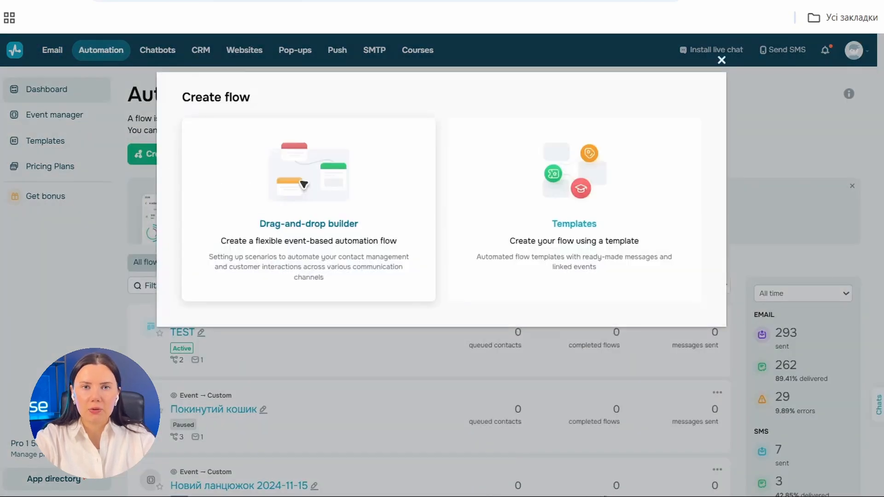
click(201, 170)
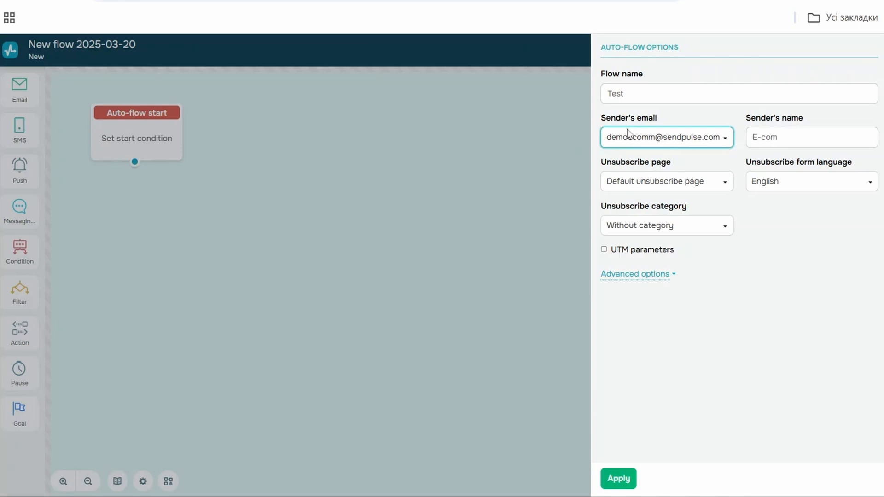
click(624, 483)
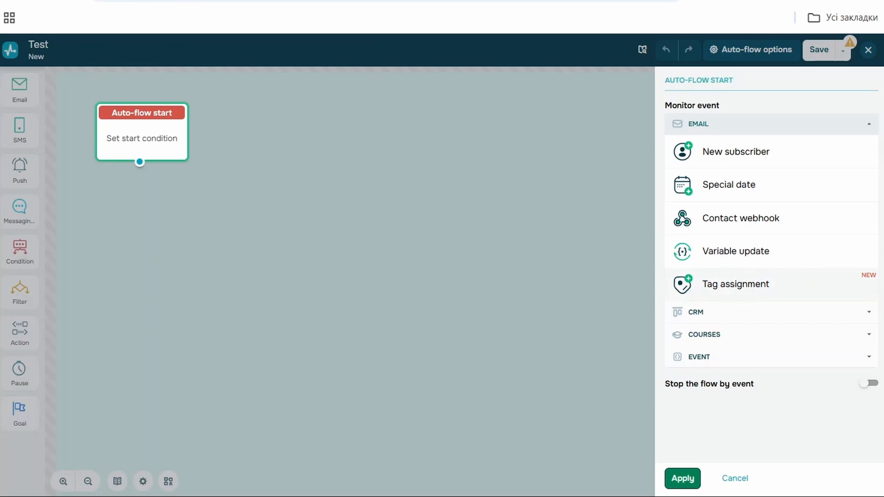
Step: Set the flow to start on new subscribers to the sp demo mailing list and apply it
click(785, 153)
click(768, 190)
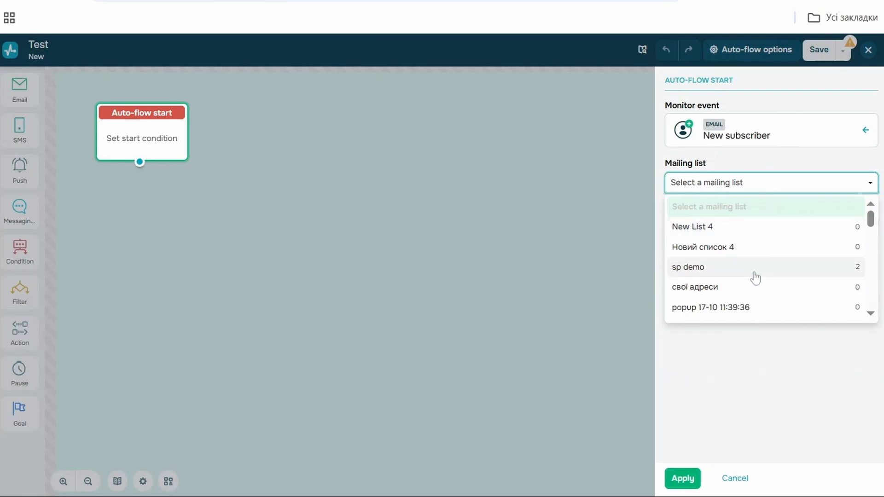
scroll(734, 274, down, 3)
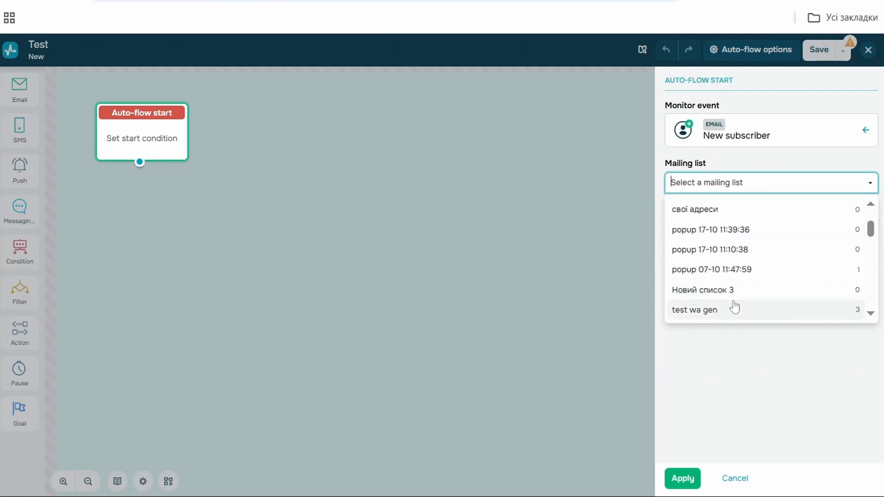
click(682, 482)
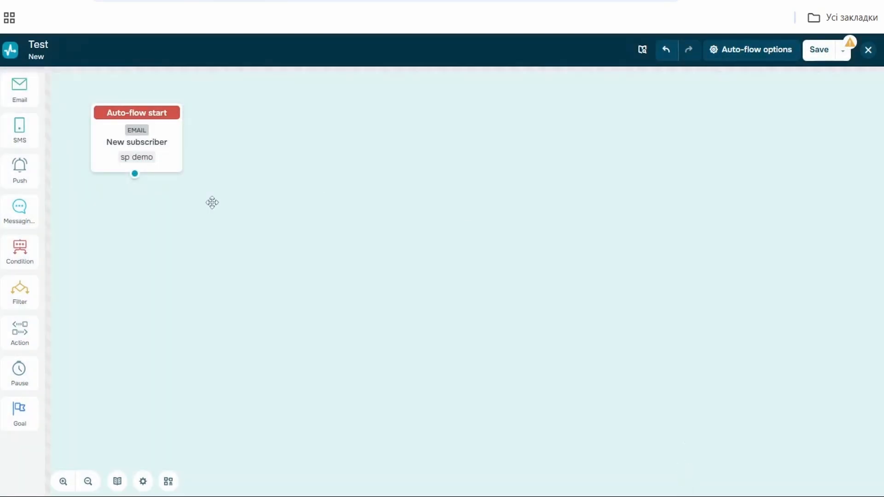
drag(20, 91, 113, 226)
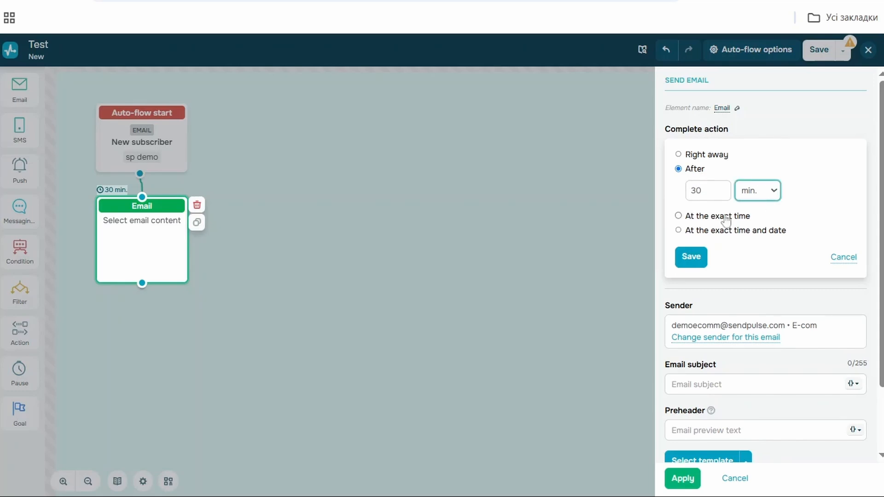
click(857, 263)
click(764, 267)
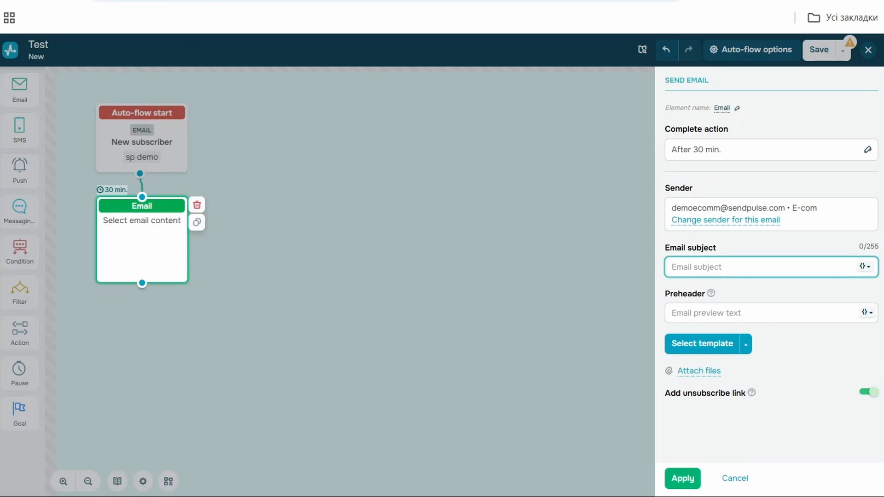
text(Welcome)
click(687, 350)
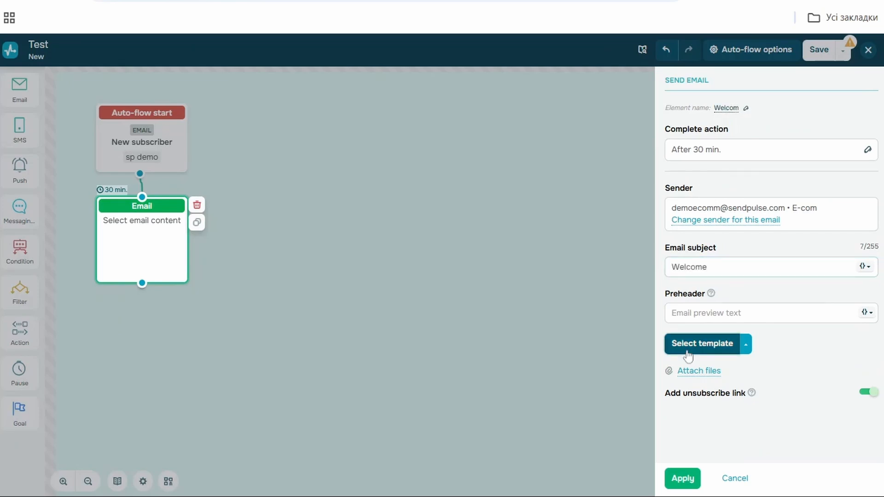
mouse_move(501, 260)
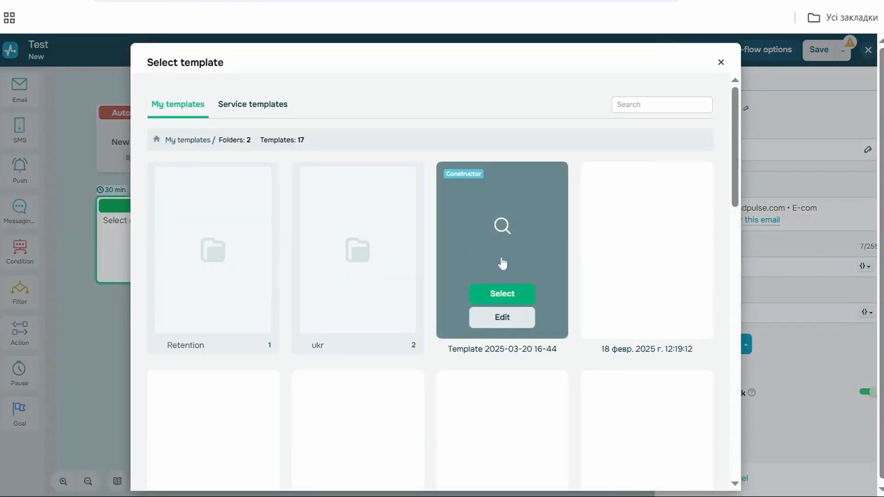
click(509, 297)
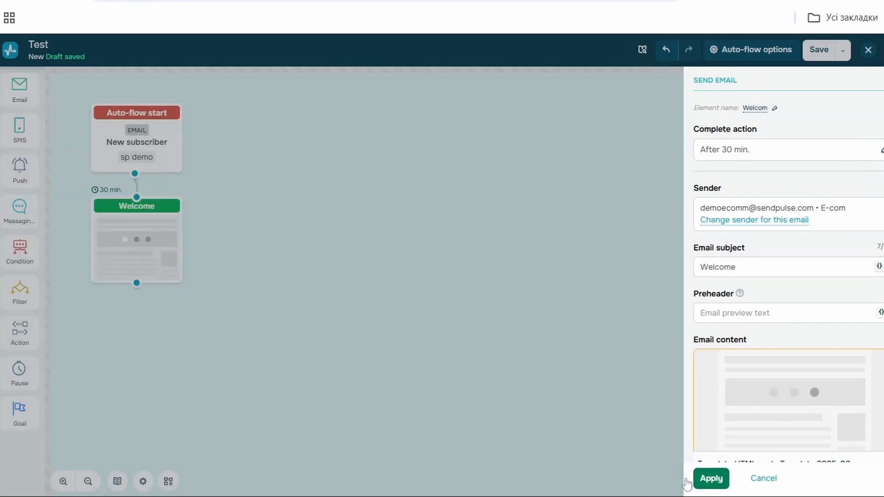
click(688, 478)
Step: Add a condition element below the email that checks Opens with a 1-day waiting period
drag(20, 250, 124, 339)
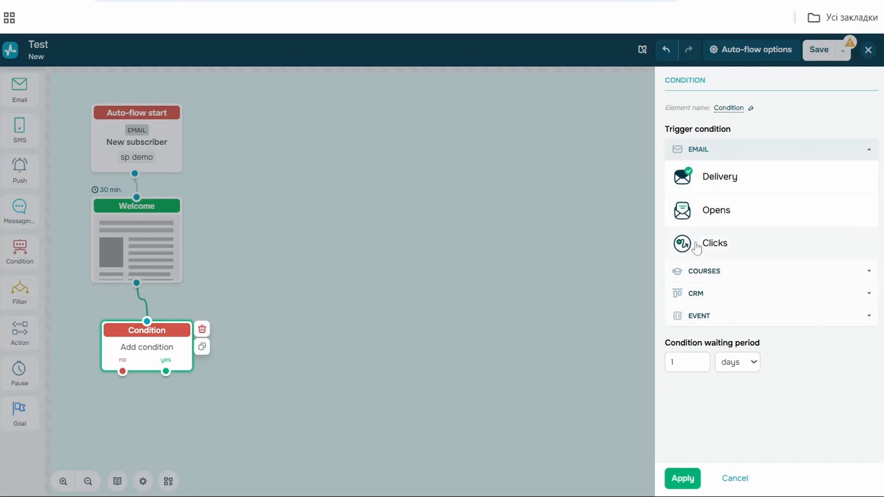
click(715, 210)
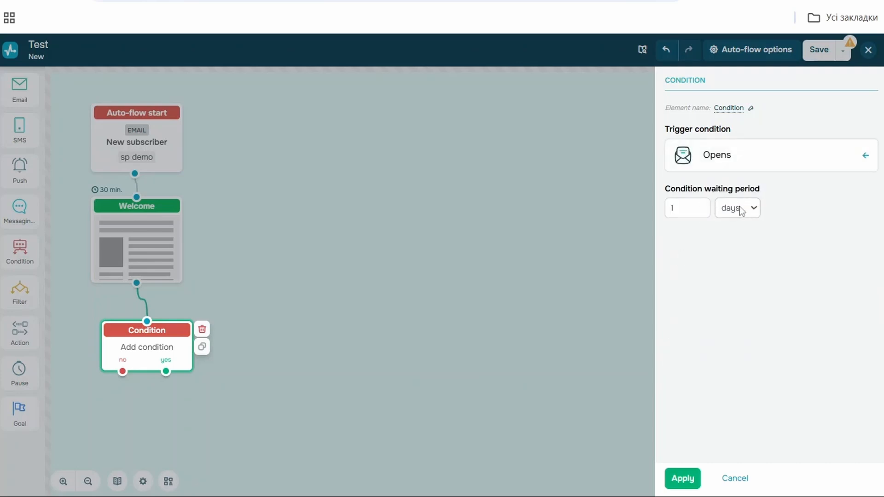
click(682, 478)
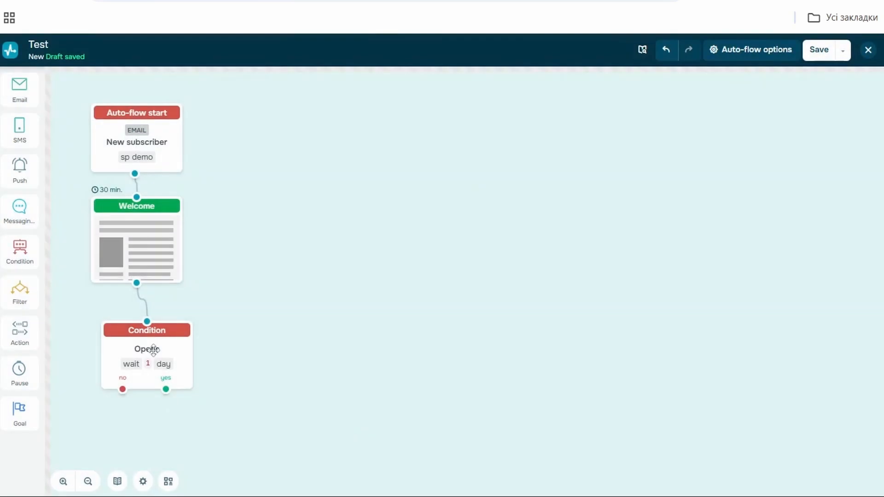
Step: Duplicate the Welcome email and connect the copy to the condition's yes branch
scroll(294, 315, down, 3)
scroll(318, 276, up, 2)
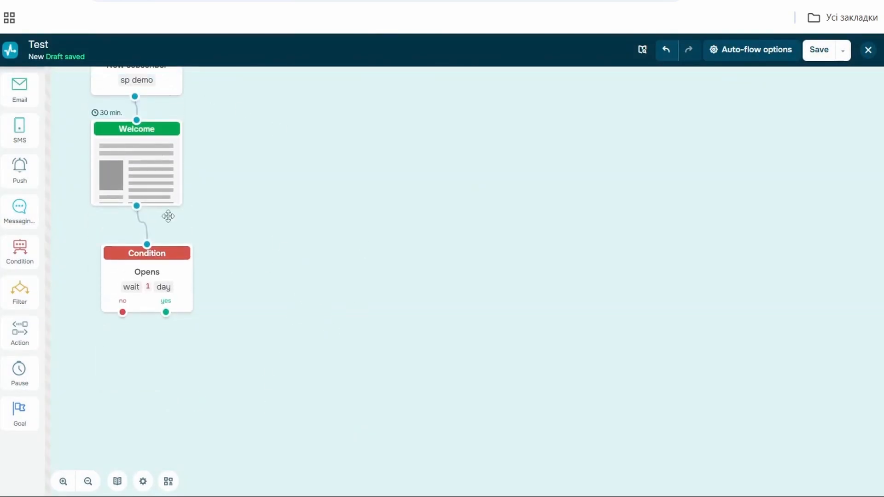
click(146, 163)
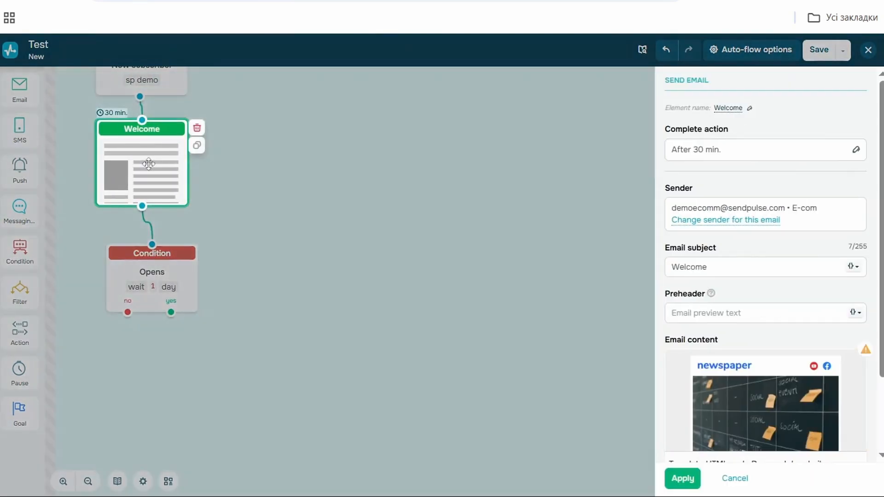
click(197, 147)
click(167, 183)
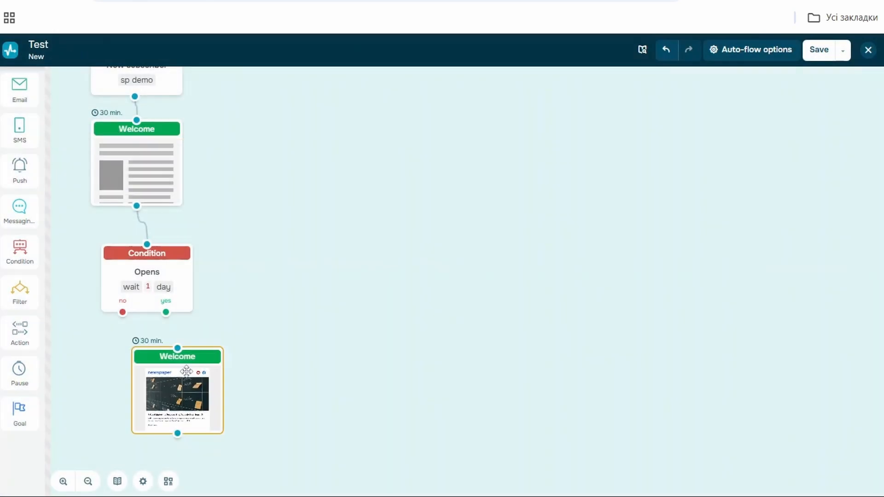
drag(166, 312, 177, 349)
Step: Add a filter element and connect it below the second Welcome email
scroll(299, 305, up, 1)
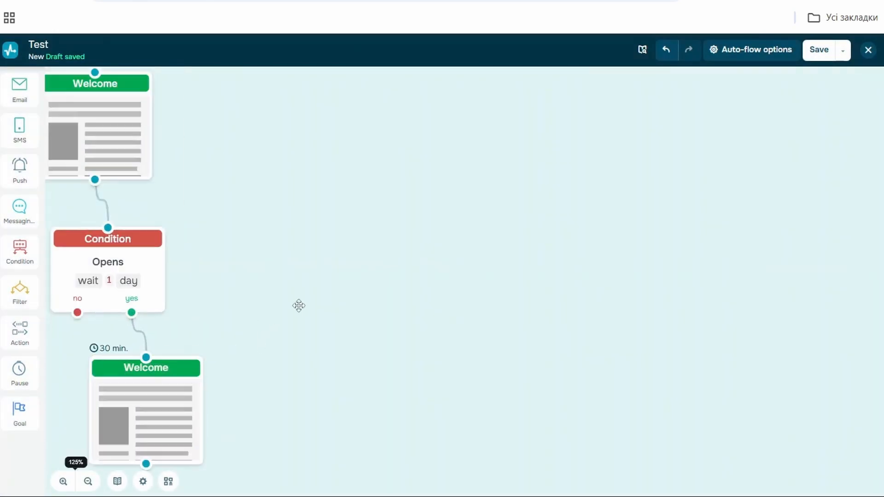
scroll(299, 306, down, 2)
scroll(276, 263, down, 2)
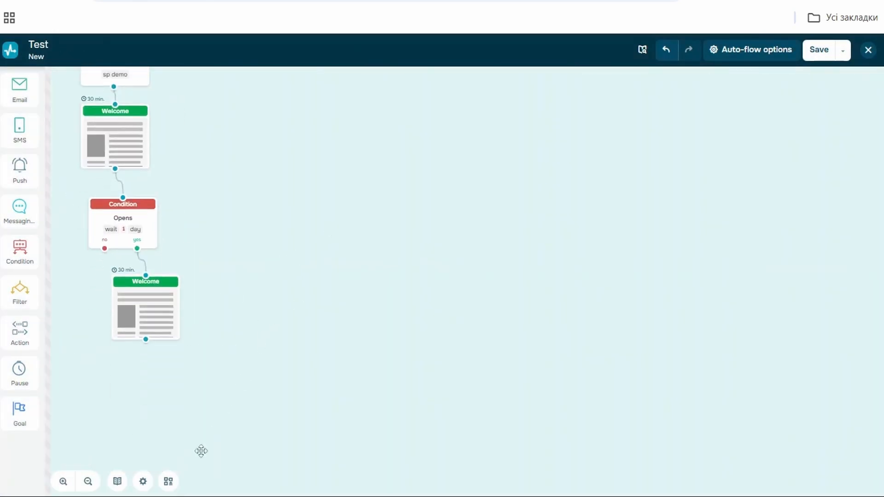
drag(20, 291, 145, 394)
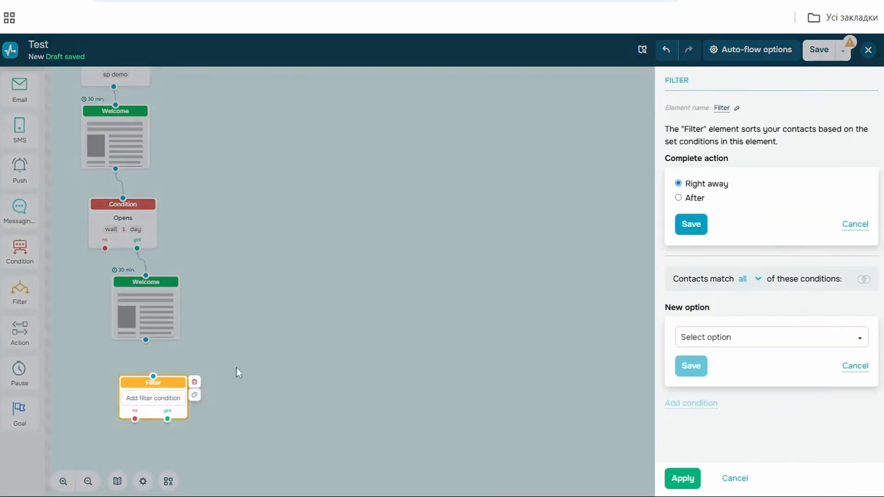
click(207, 341)
drag(147, 339, 164, 392)
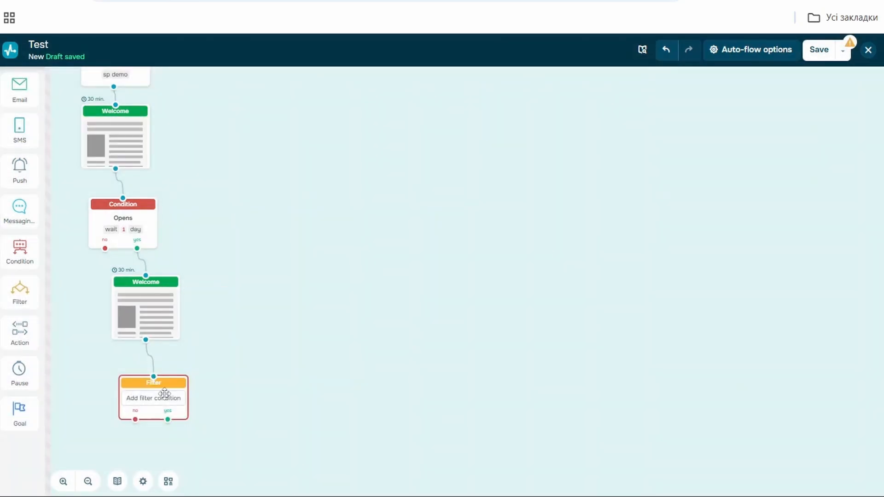
click(164, 393)
Step: Start a filter condition based on the phone variable
click(767, 286)
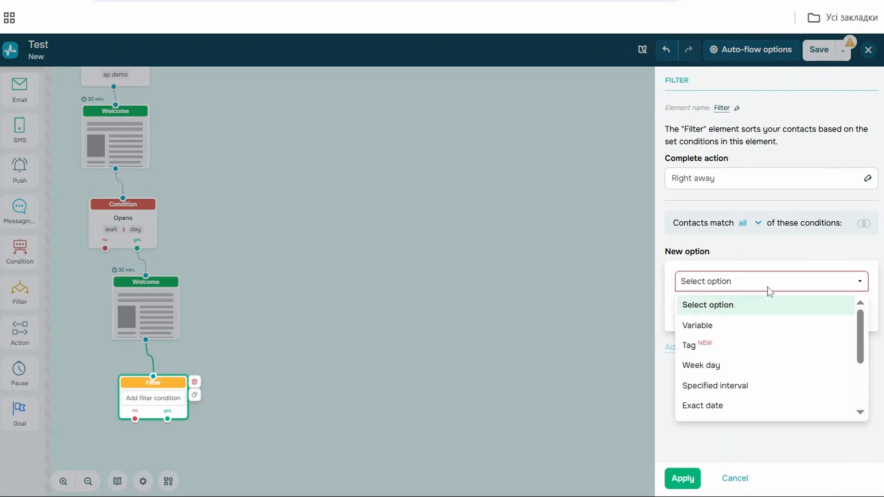
click(734, 325)
click(733, 322)
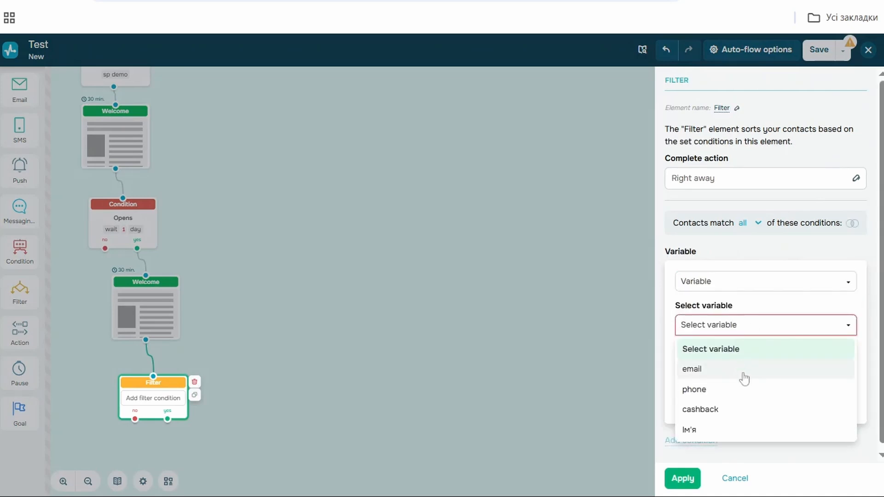
click(742, 390)
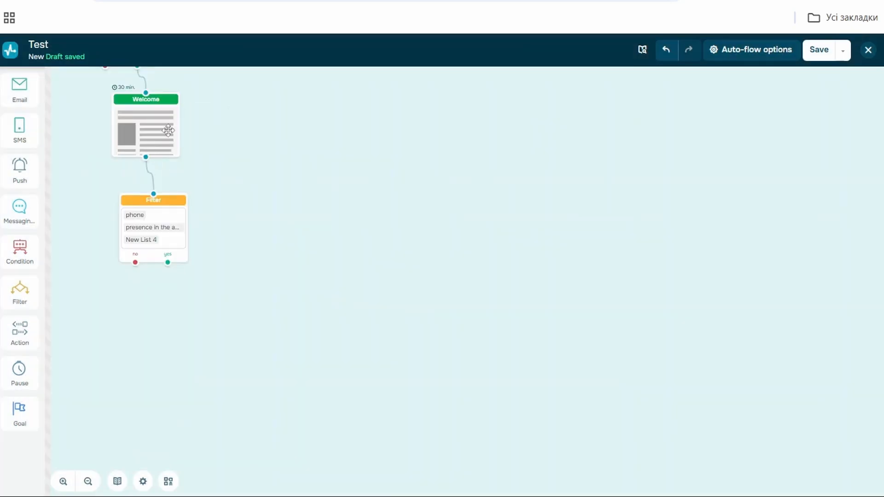
click(148, 150)
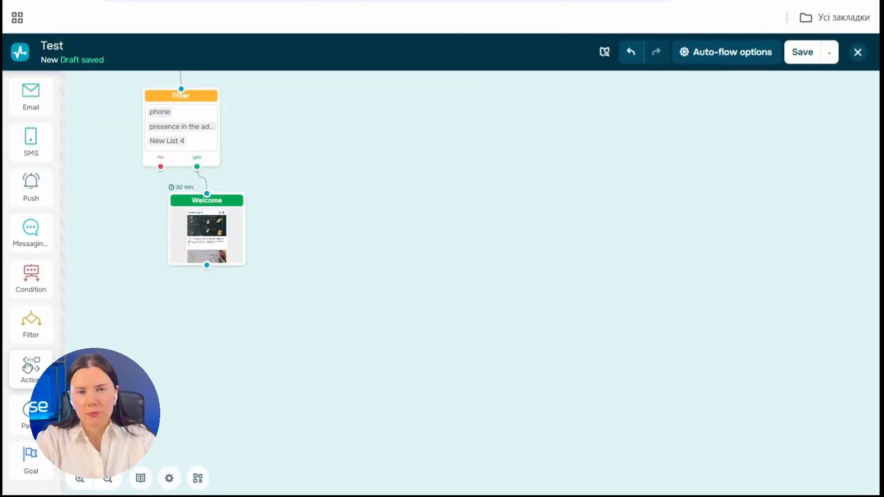
Step: Add an action element that moves subscribers to the New List 4 mailing list, apply it and save the flow
drag(31, 366, 219, 304)
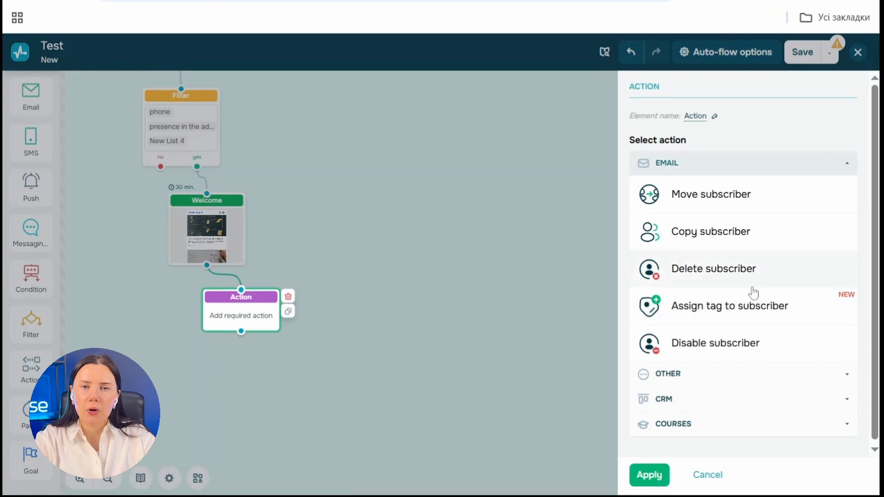
click(701, 372)
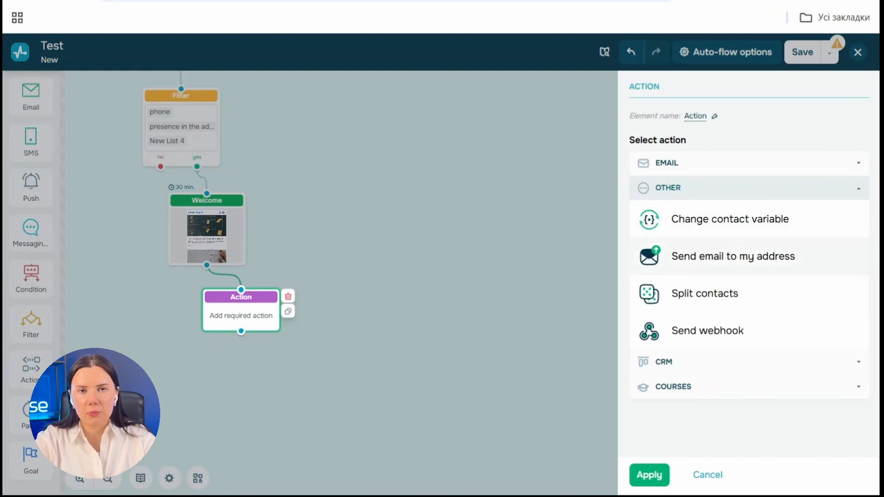
click(697, 290)
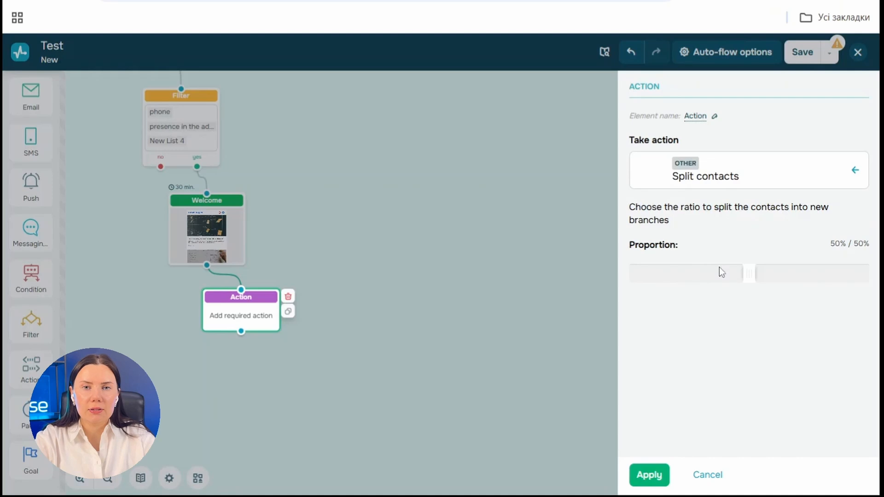
click(722, 177)
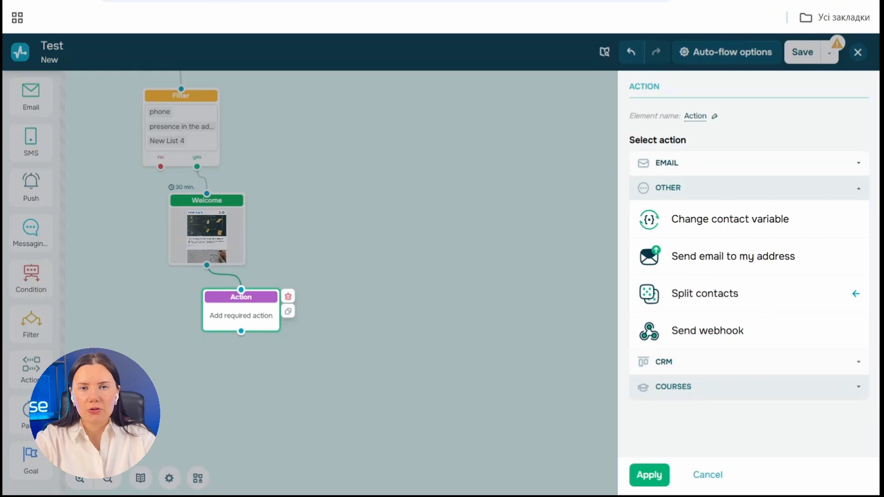
click(743, 163)
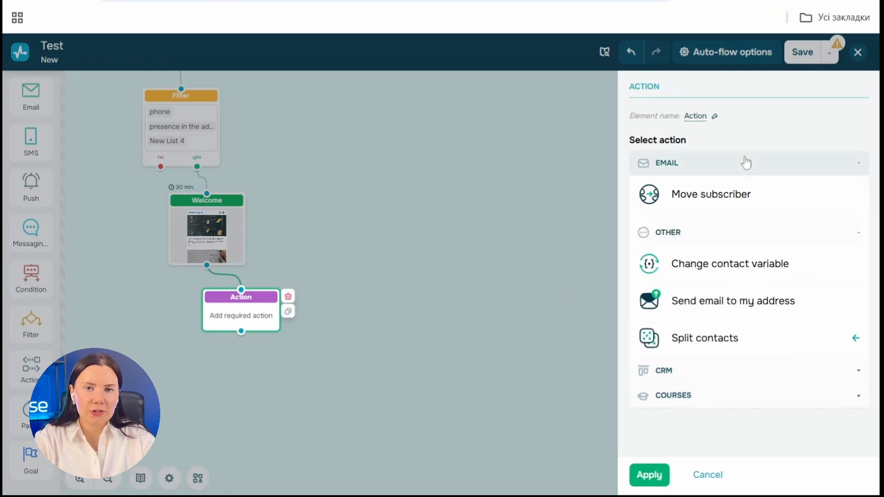
click(743, 207)
click(741, 232)
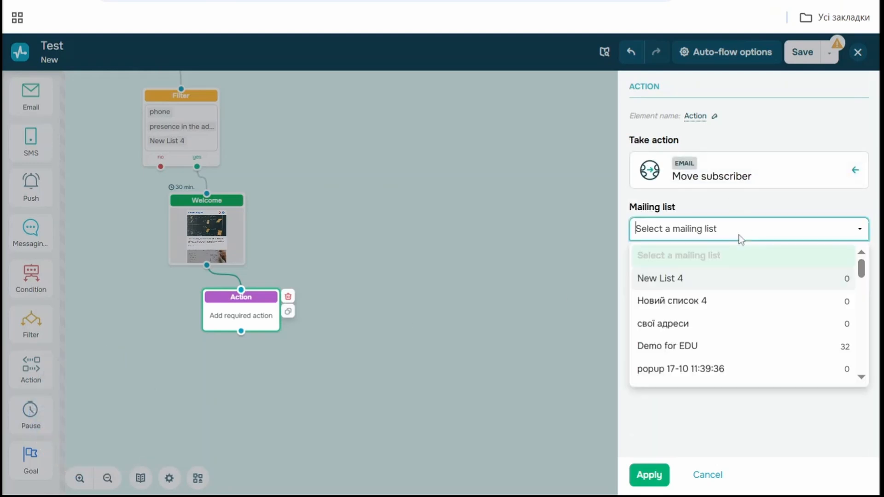
click(744, 278)
click(650, 475)
click(829, 53)
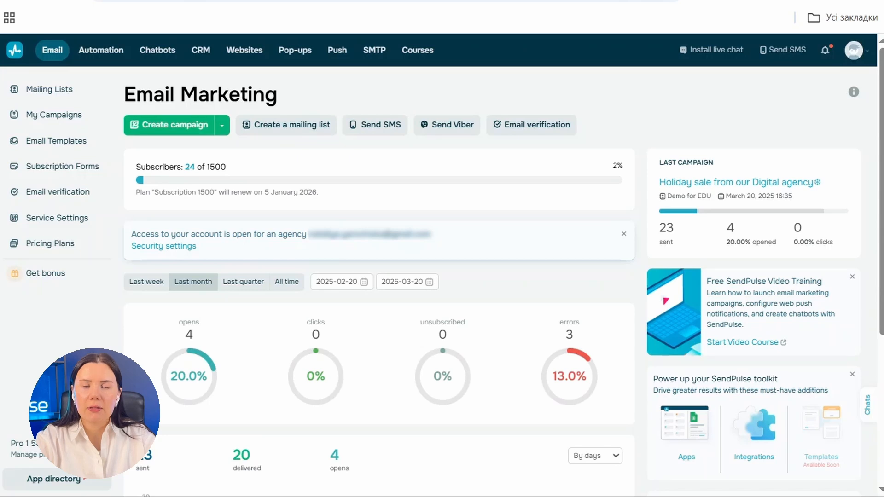
Step: Open live help, then the Knowledge Base and its Email marketing section
scroll(386, 299, down, 5)
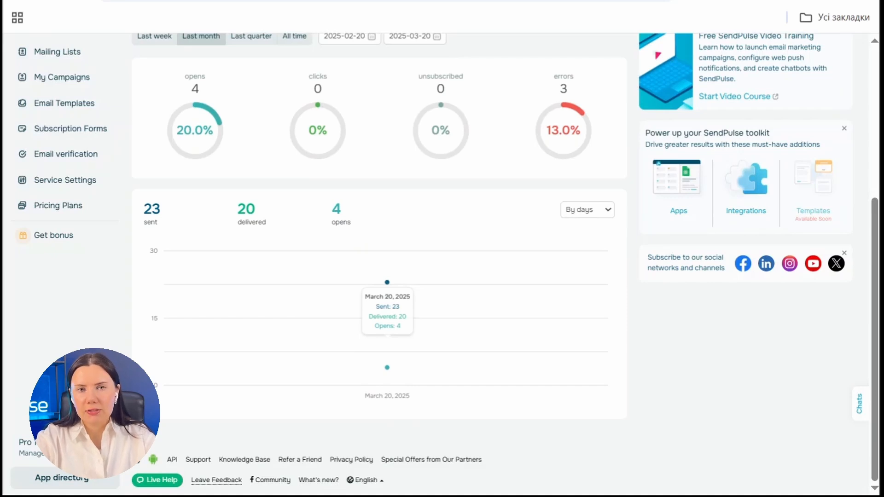
click(145, 480)
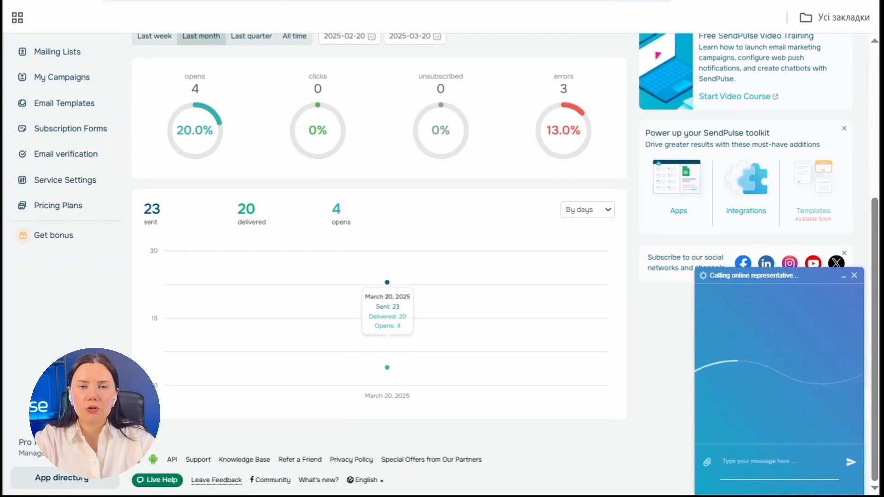
click(256, 462)
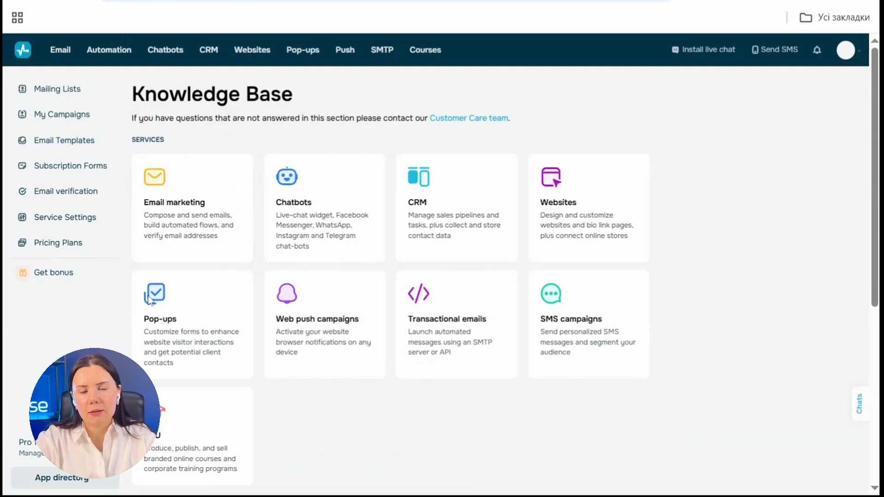
click(192, 216)
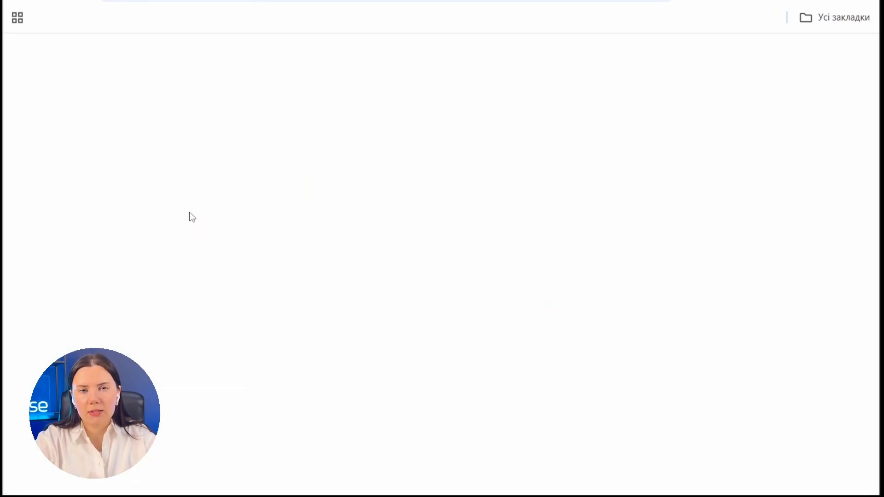